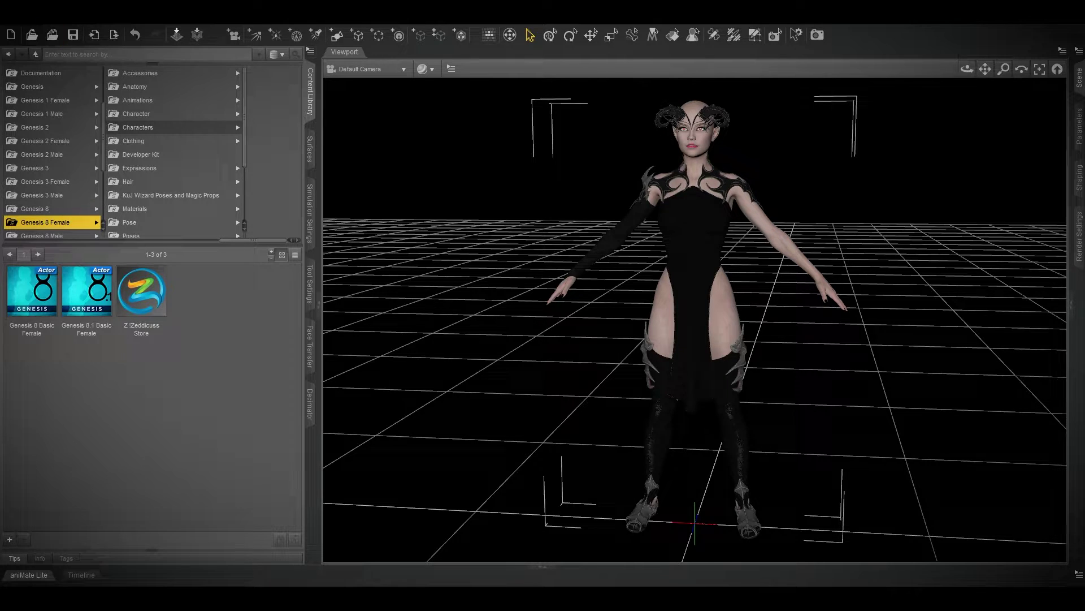
Start sending the character through Daz To Unreal as a Skeletal Mesh asset named G8_TUT with morph export enabled.
click(11, 17)
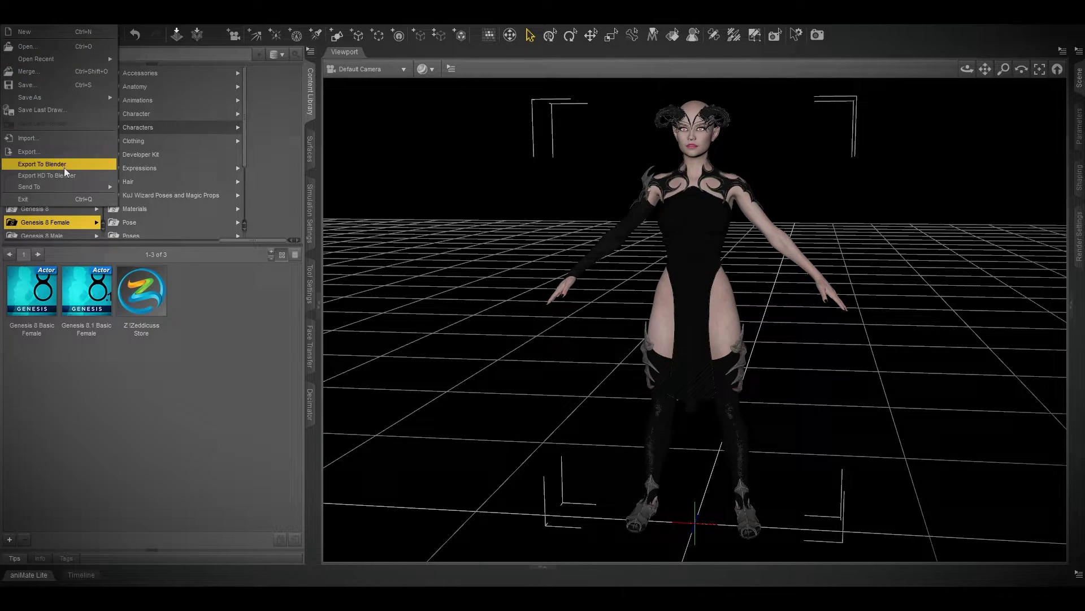
mouse_move(64, 186)
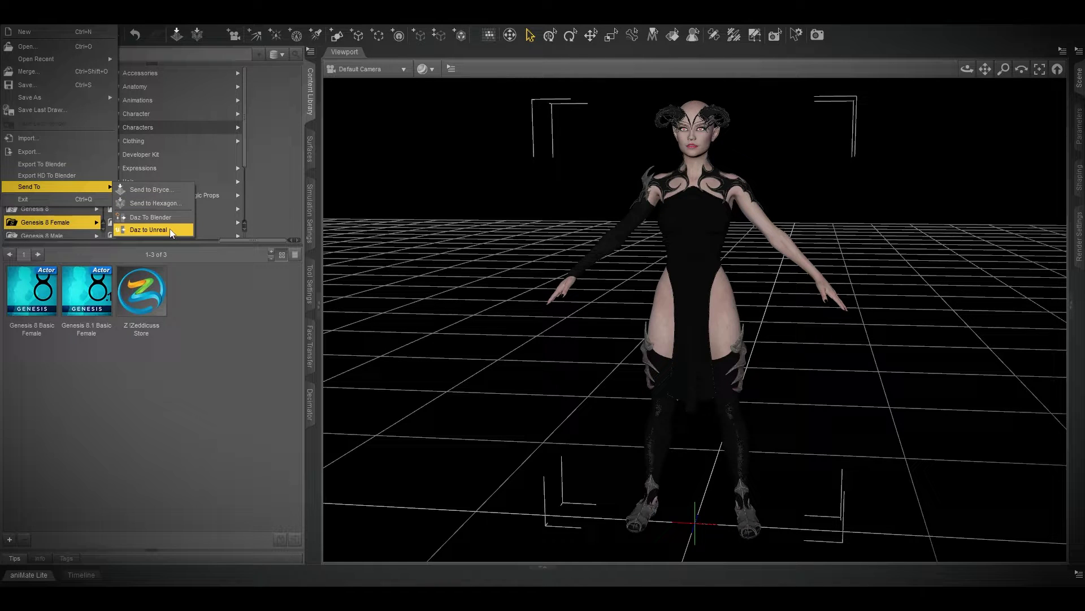
click(148, 229)
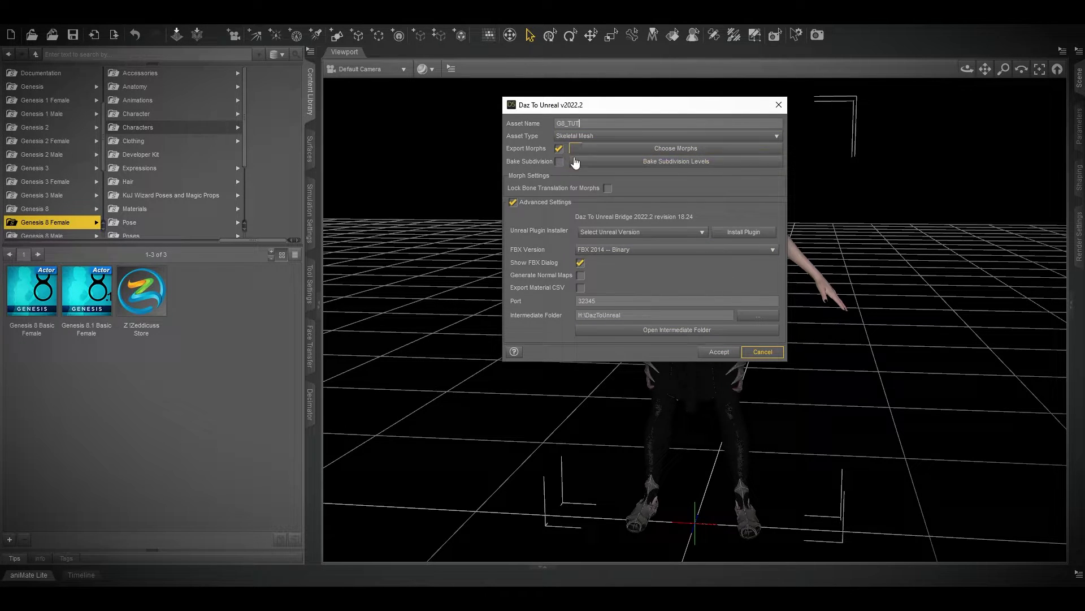
Switch to the Unreal Editor and search the plugins for DAZ to check whether DazToUnreal is enabled.
mouse_move(402, 598)
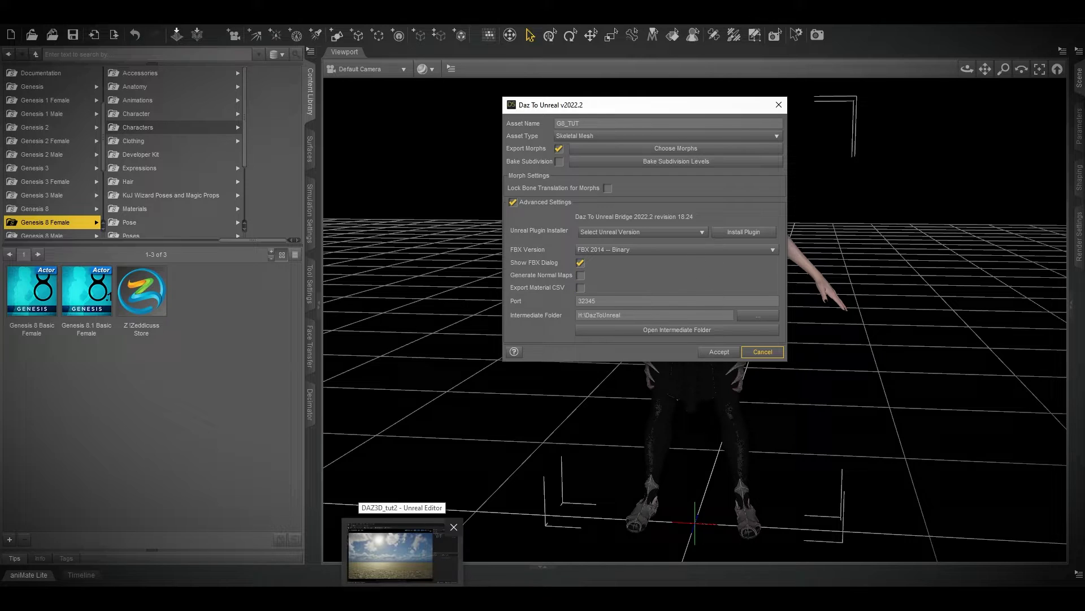
click(403, 551)
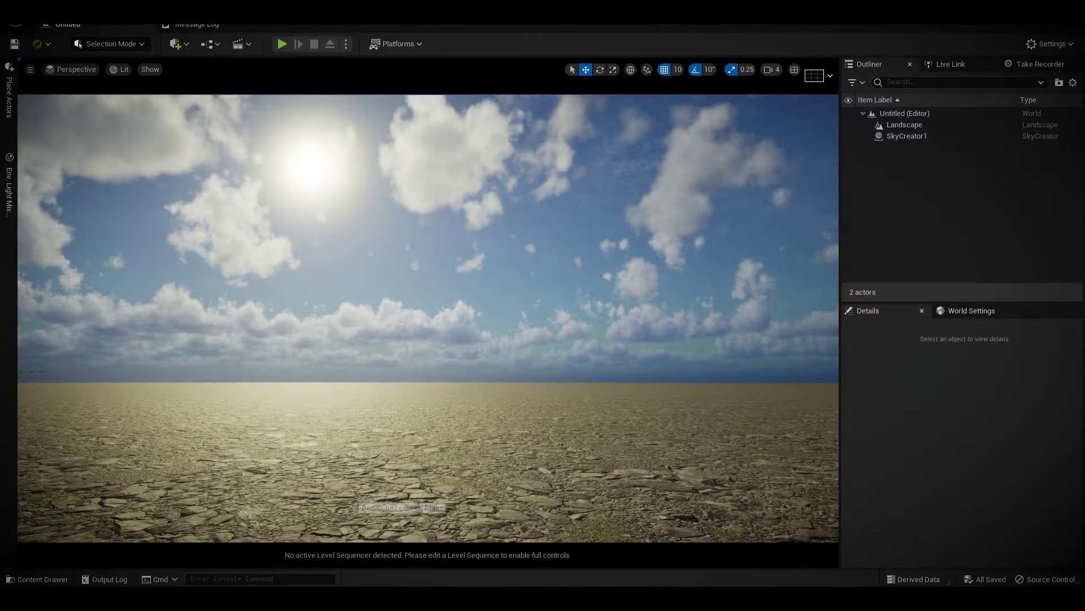
click(64, 10)
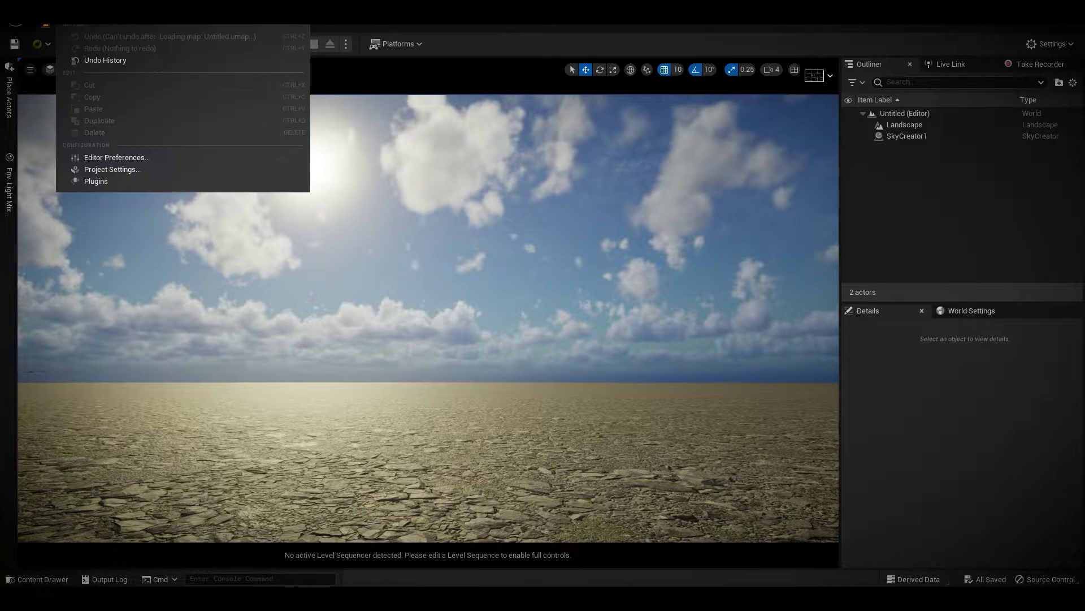
click(97, 184)
text(DAZ)
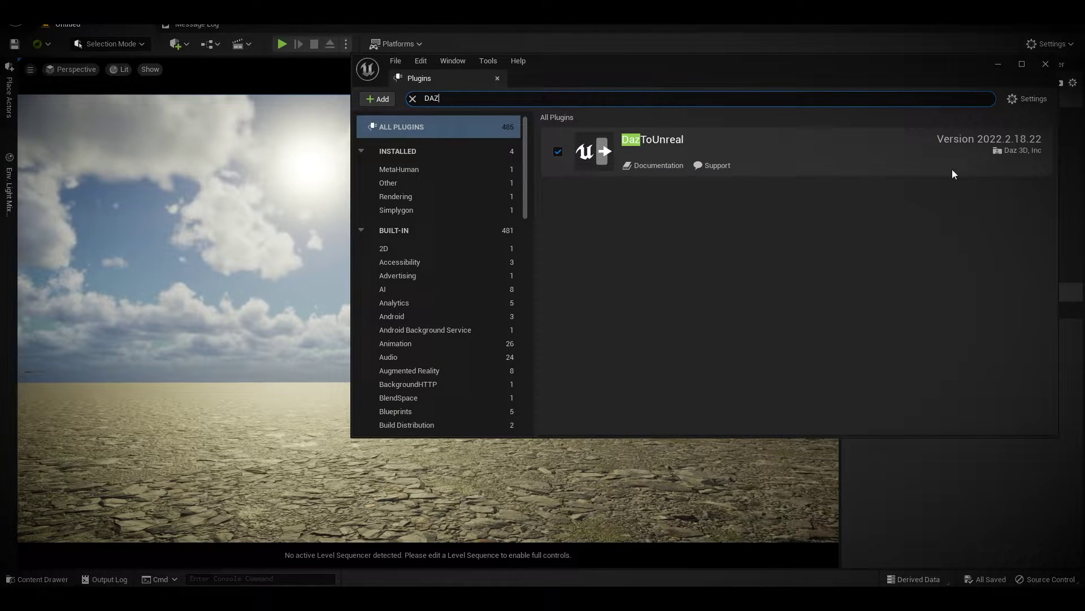
click(1045, 65)
Review the Daz to Unreal plugin settings in the project settings, including the bone and root rotation import options.
click(64, 11)
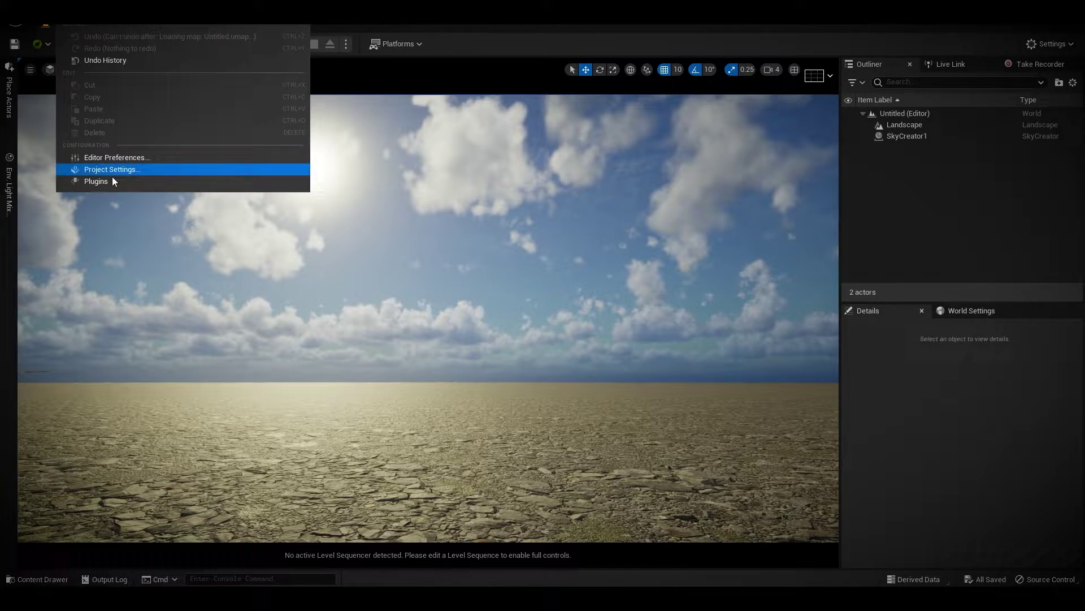
click(114, 172)
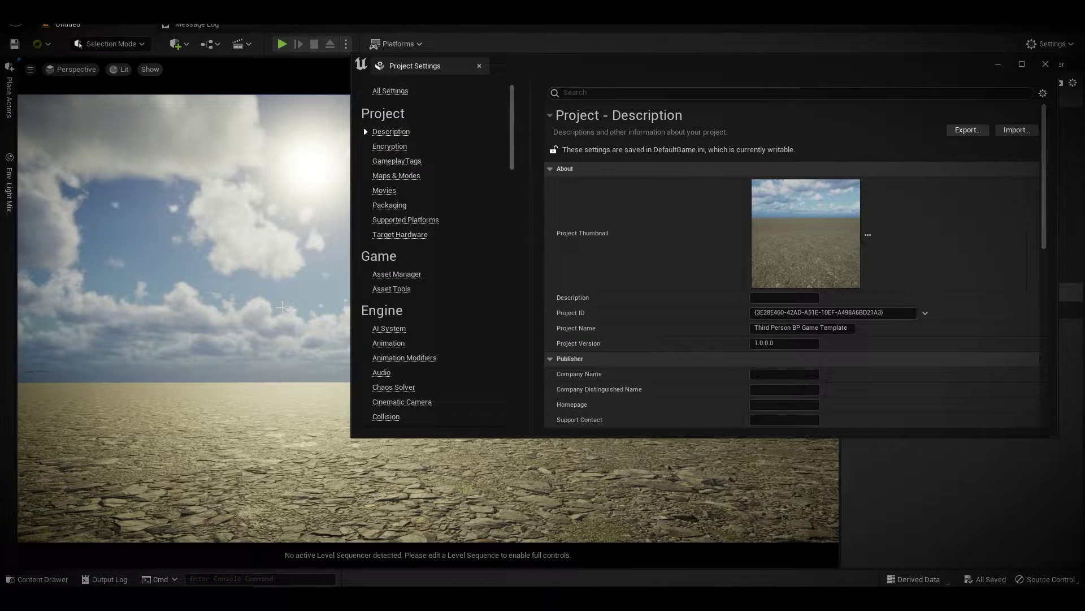
scroll(417, 345, down, 15)
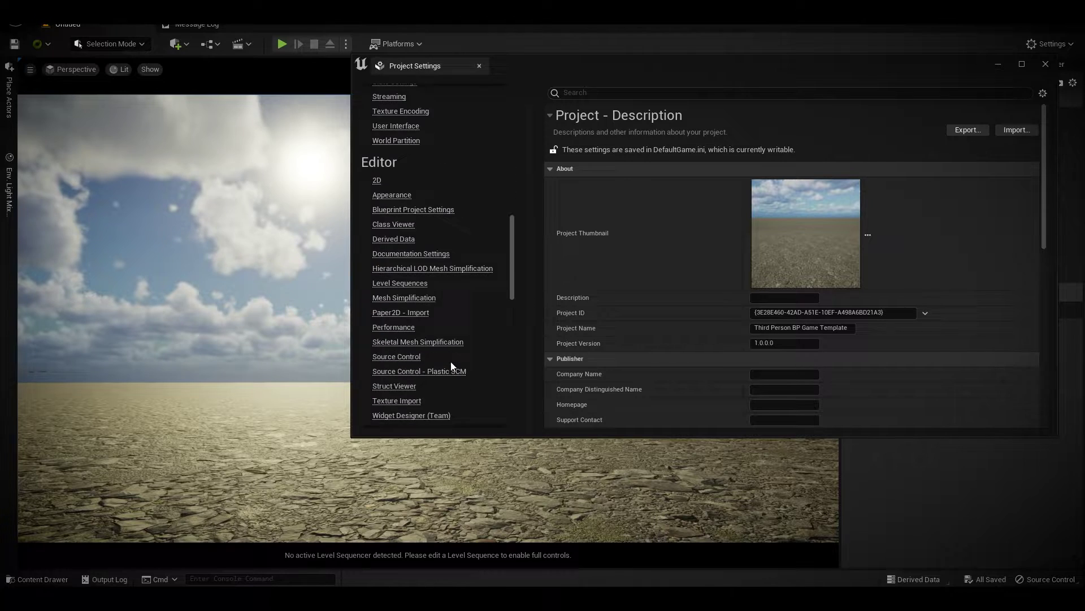
scroll(453, 368, down, 5)
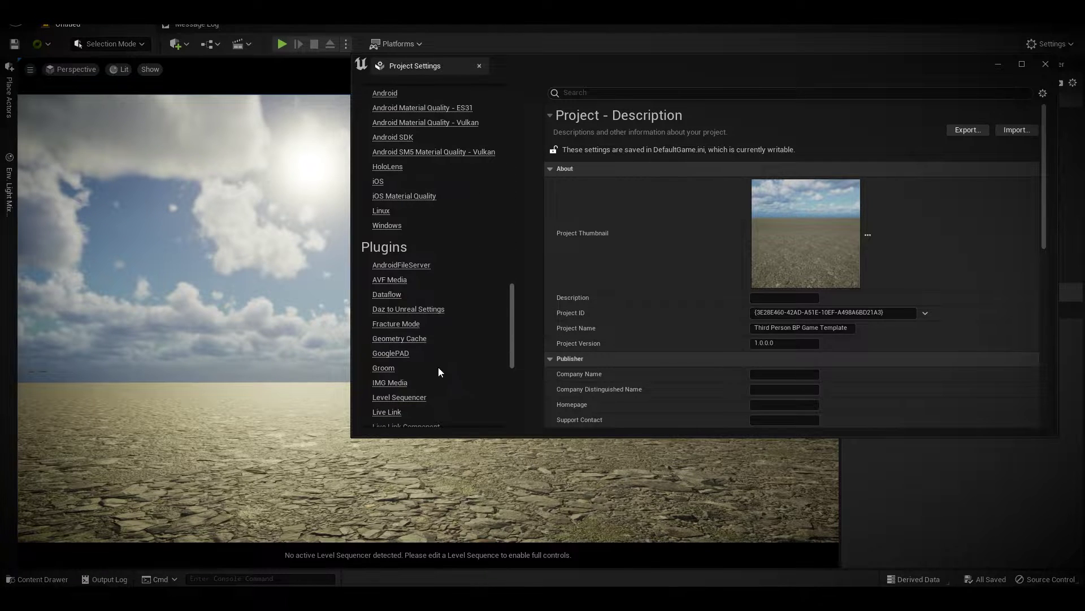
click(422, 311)
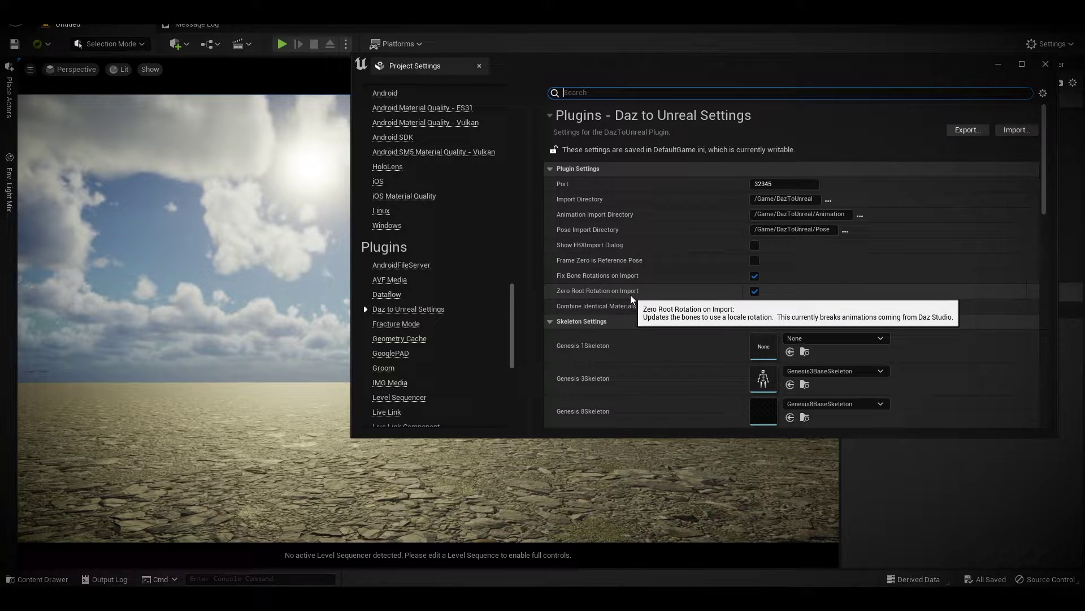
click(1045, 64)
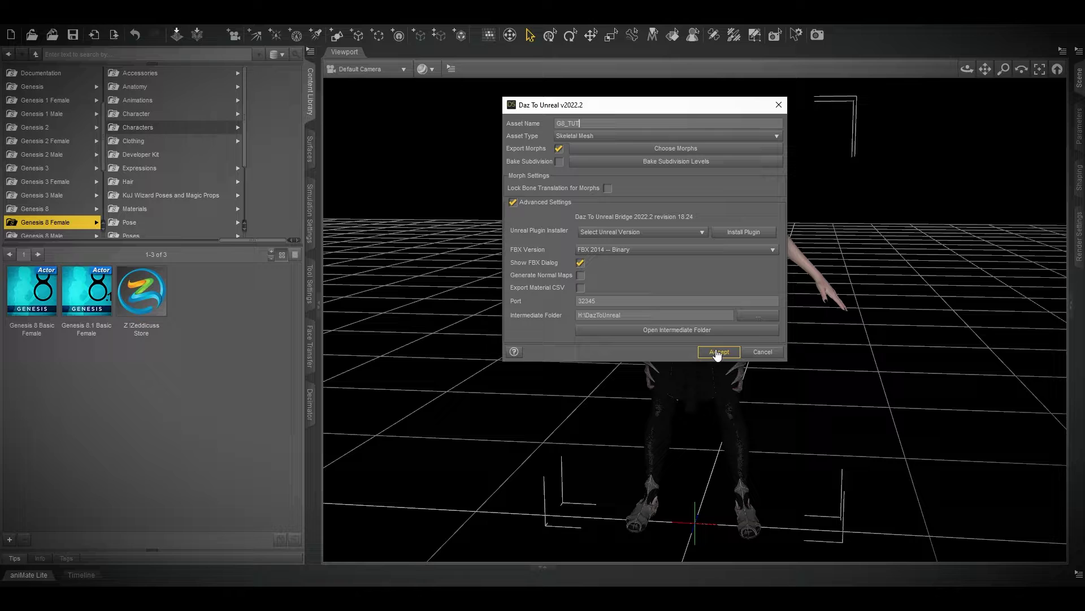
Switch back to Daz Studio and run the G8_TUT export to Unreal as FBX 2014 Binary with Selected Only turned off.
click(717, 352)
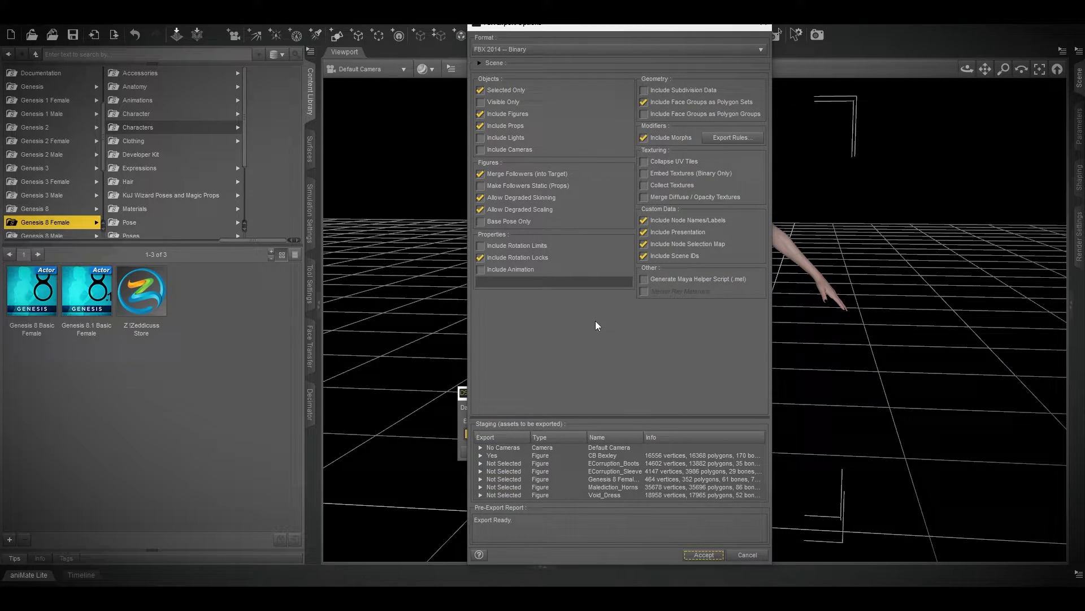
click(518, 90)
click(701, 554)
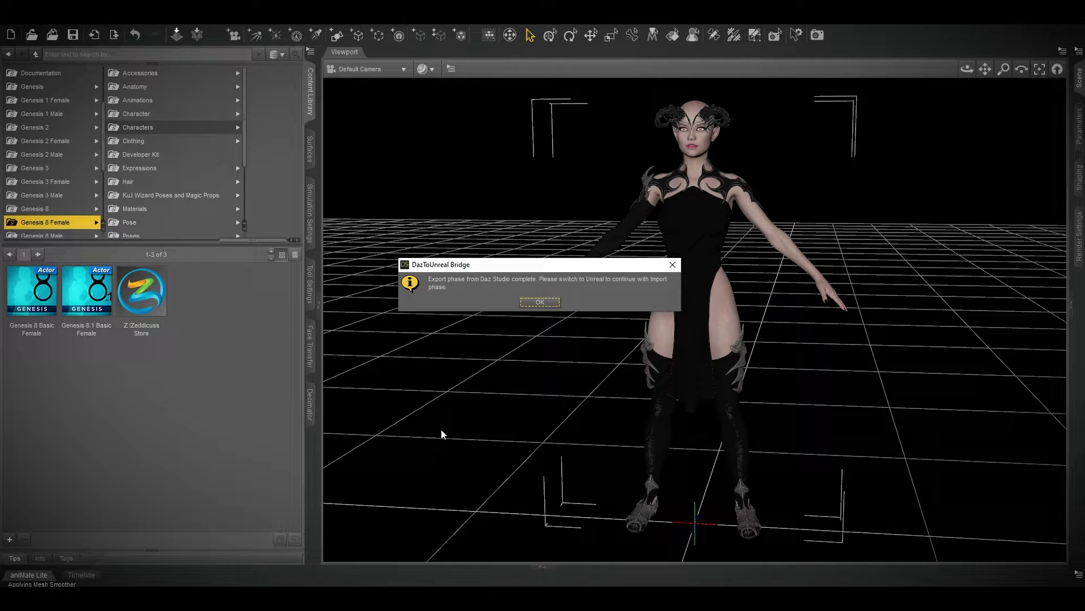
click(540, 303)
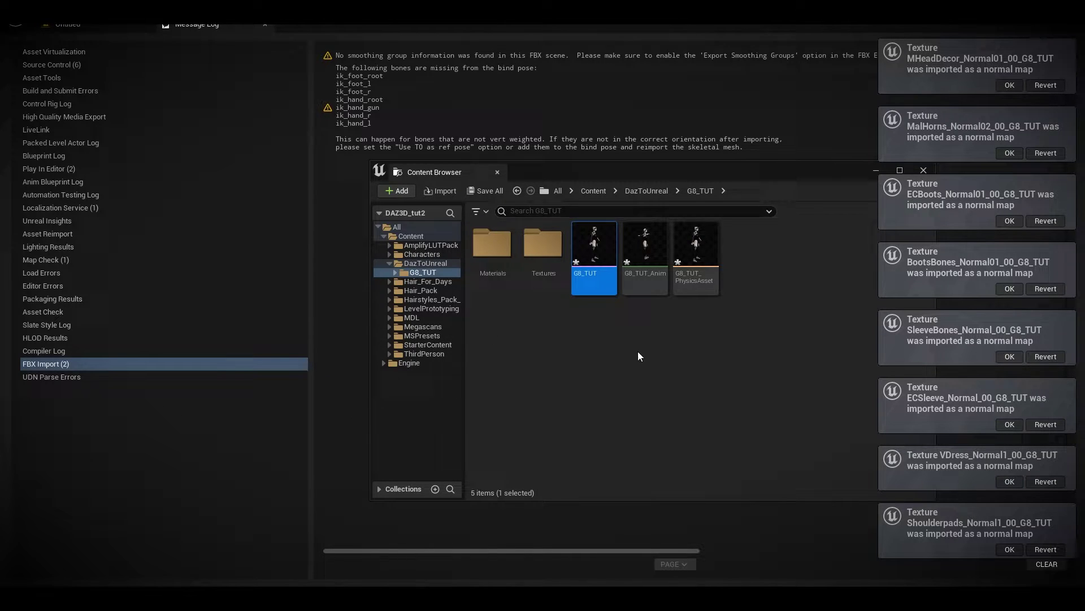
Delete the G8_TUT_Anim asset from the imported G8_TUT folder in Unreal.
click(645, 254)
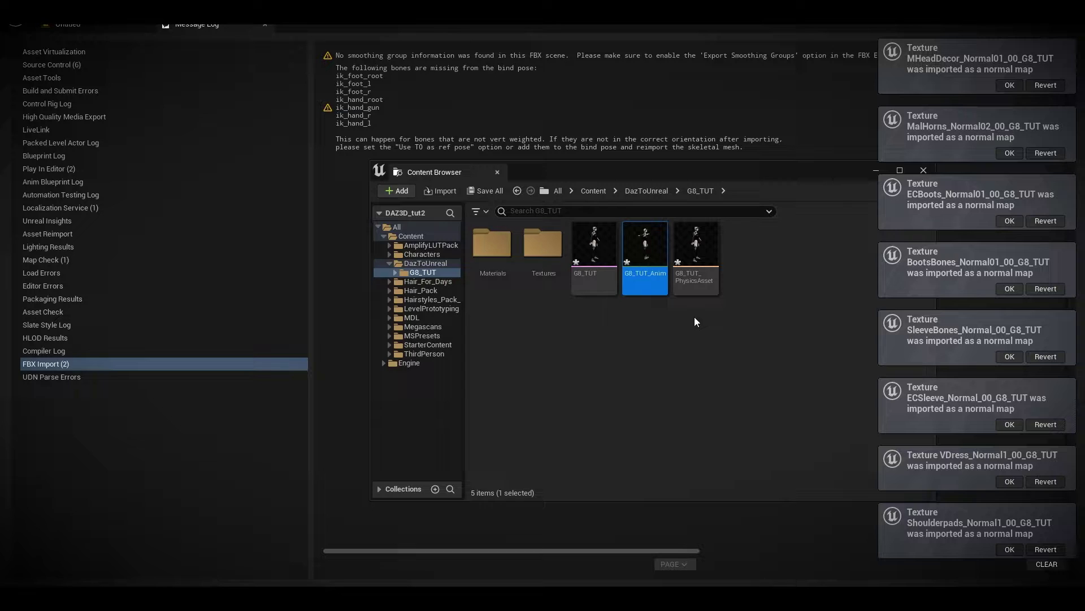
key(Delete)
click(506, 481)
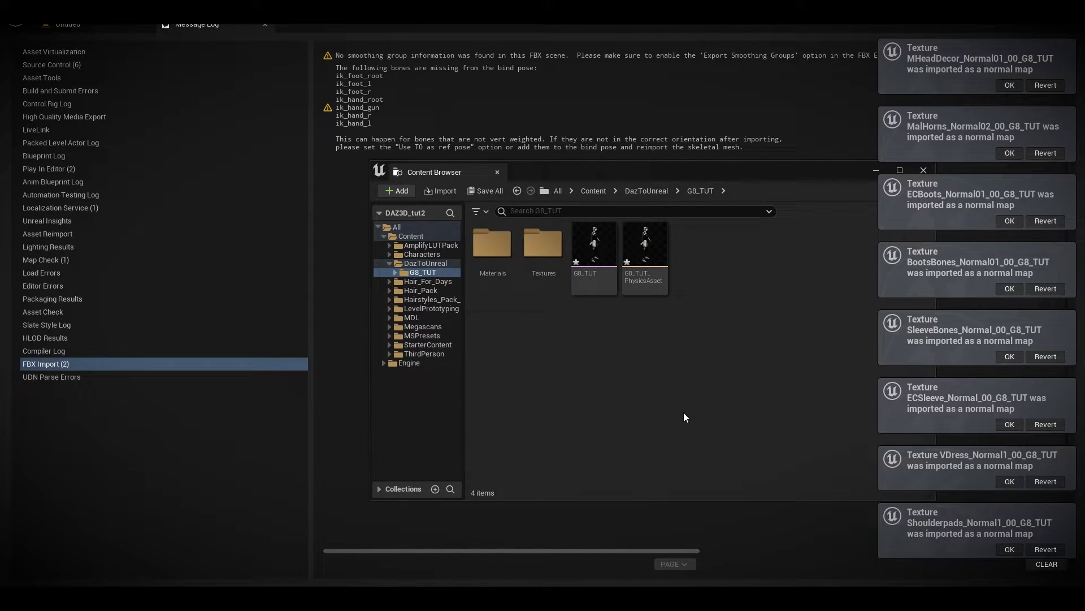
Open the G8_TUT skeletal mesh from the level's content browser and show its clothing settings.
click(73, 24)
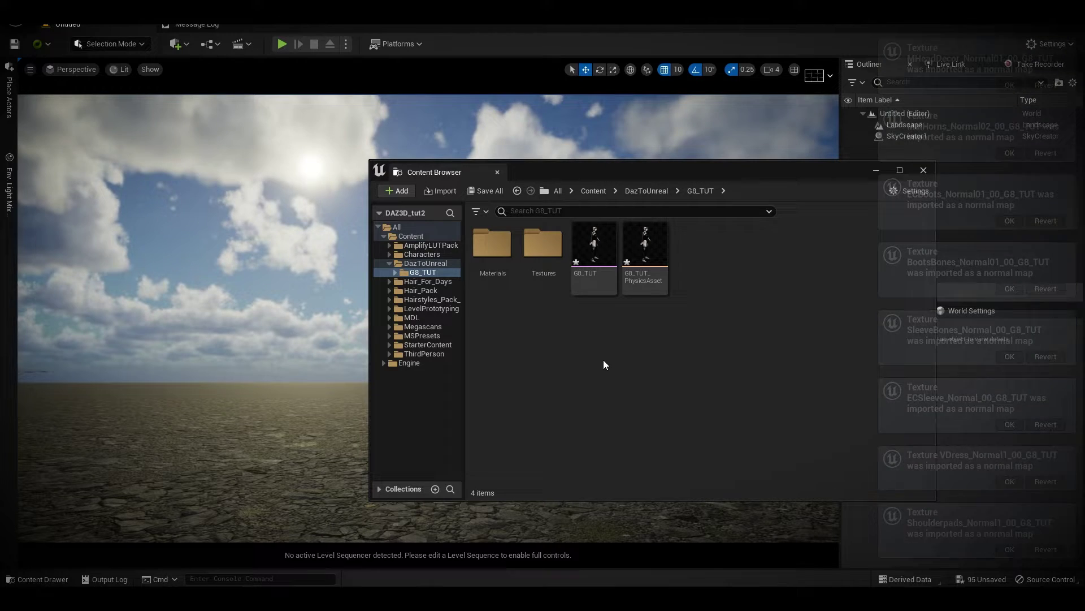
double_click(592, 251)
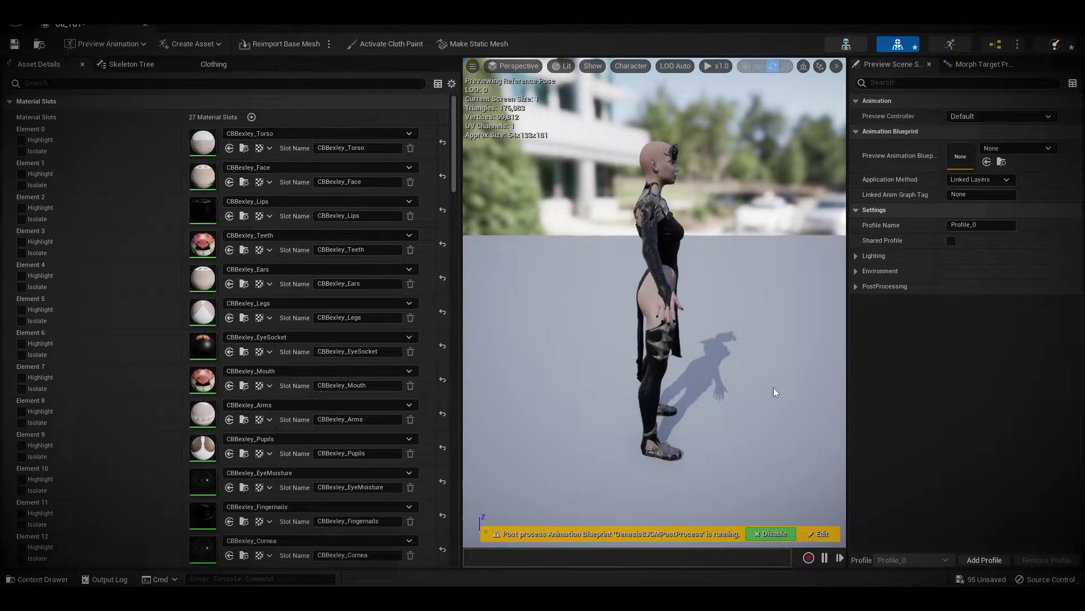
click(214, 64)
Create clothing data named G8_TUT_Clothing from the black dress section, using the G8_TUT physics asset for collision.
click(643, 293)
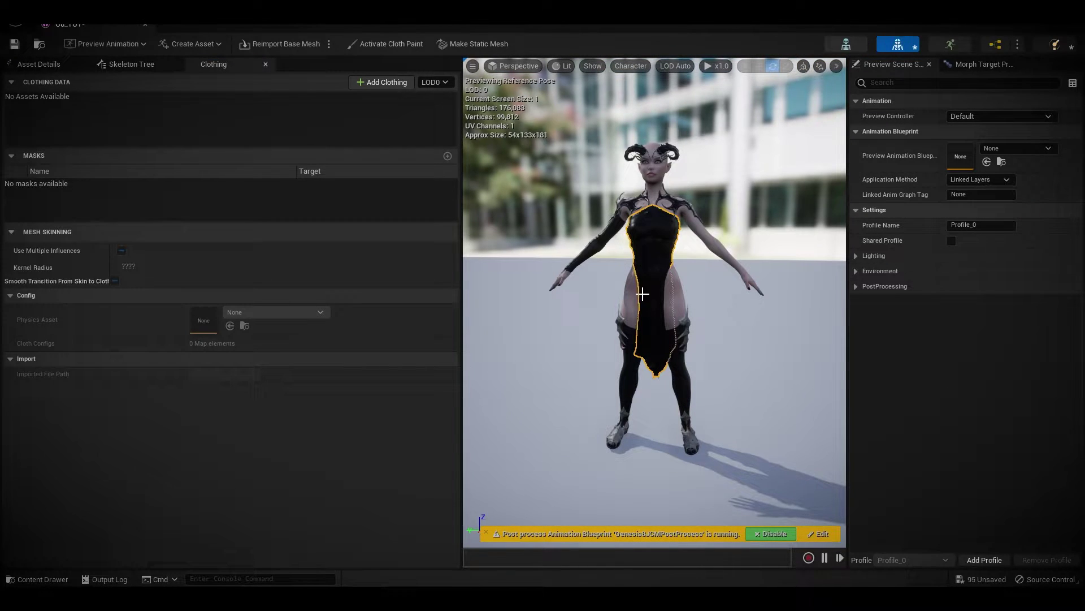
right_click(647, 270)
mouse_move(735, 345)
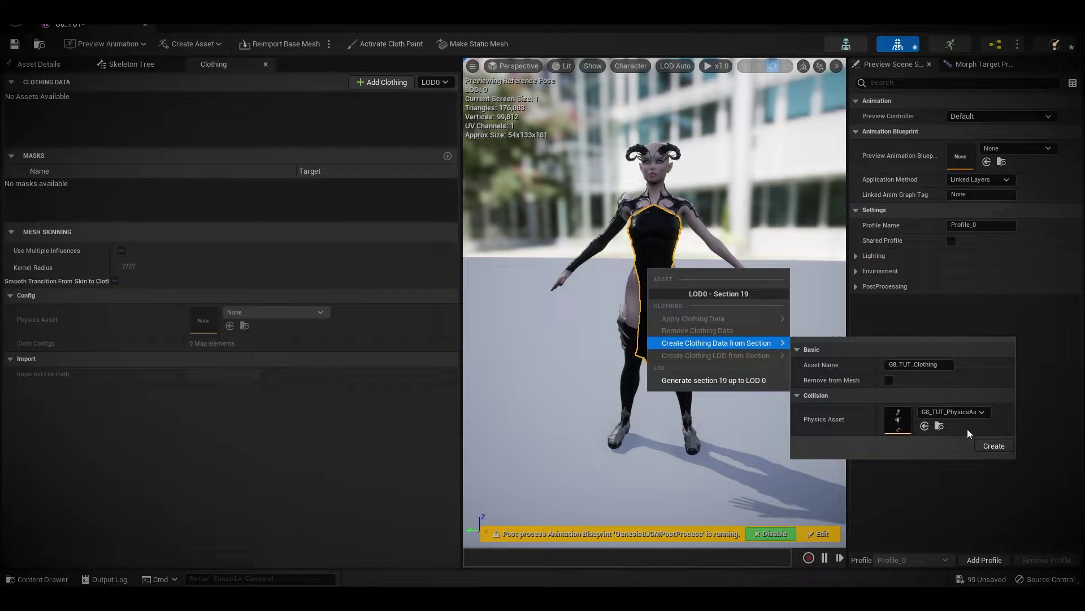
click(1003, 450)
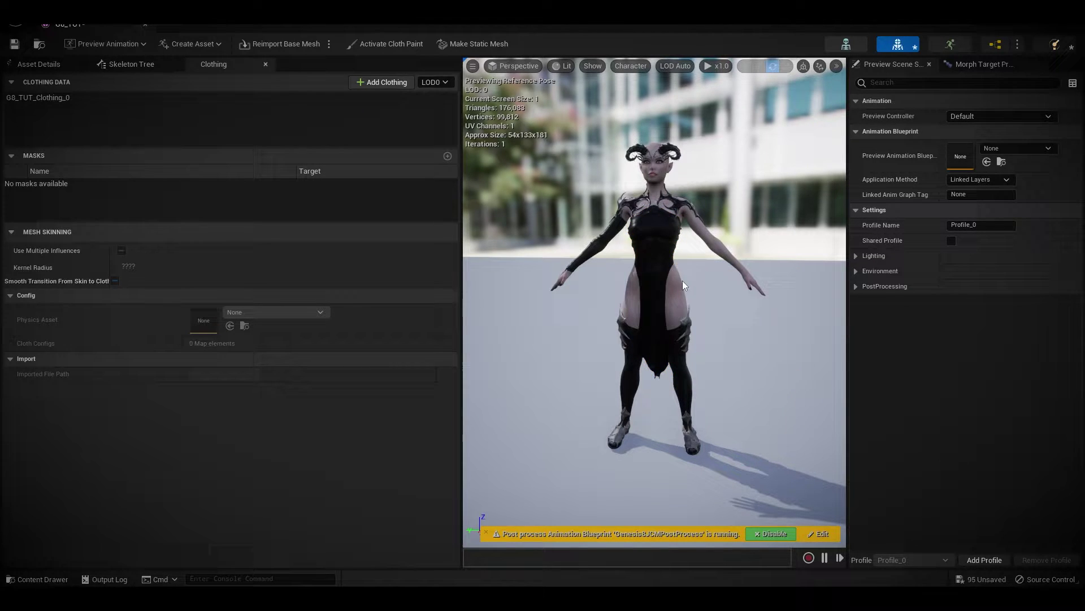
Select the G8_TUT_Clothing_0 data and apply it to the dress section of the mesh.
click(66, 100)
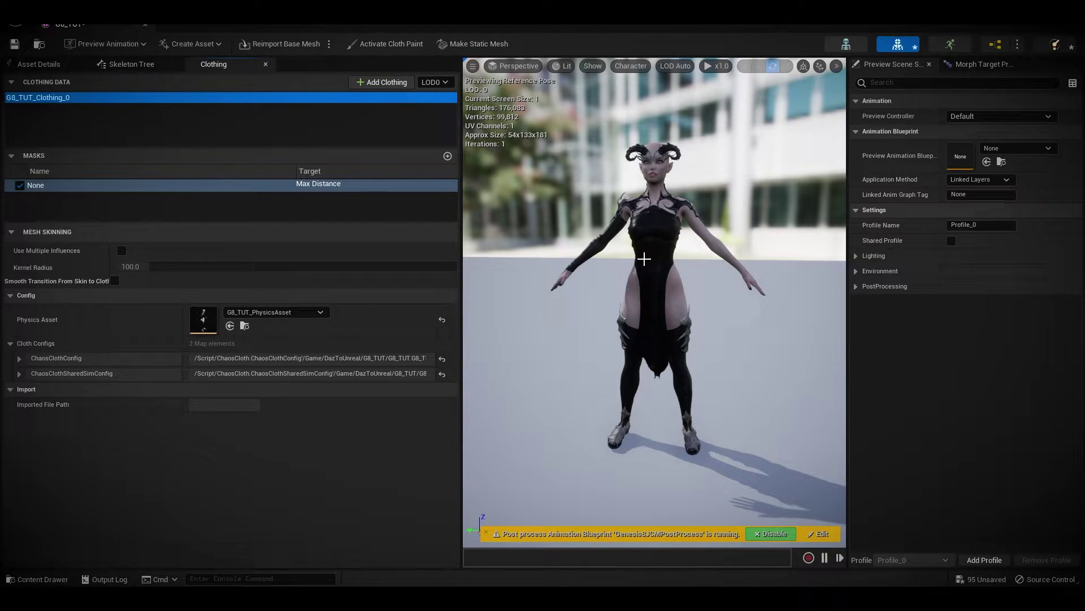
right_click(655, 262)
mouse_move(735, 310)
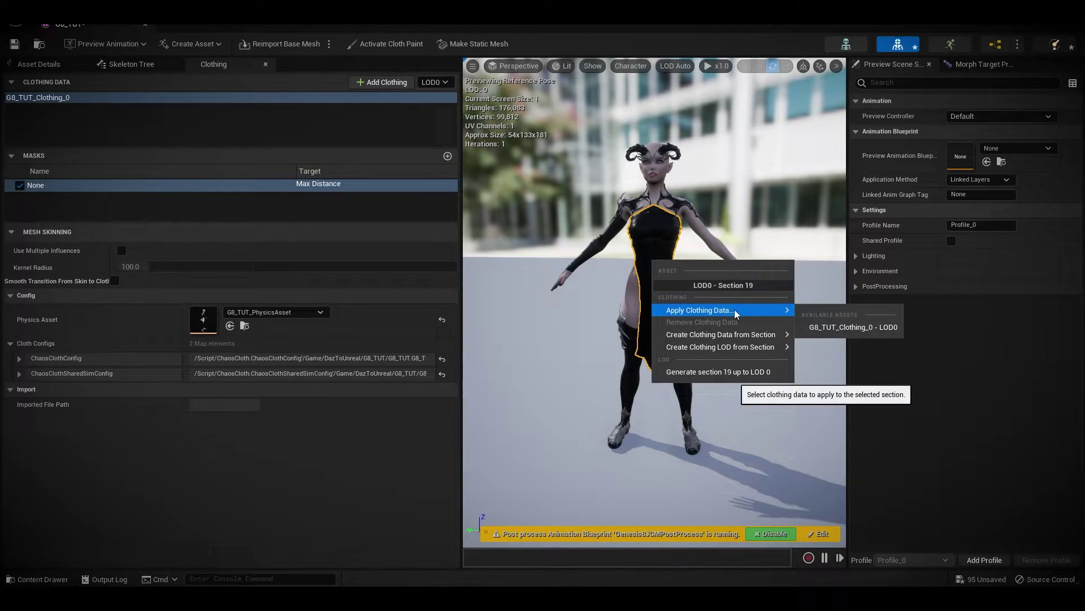
click(853, 328)
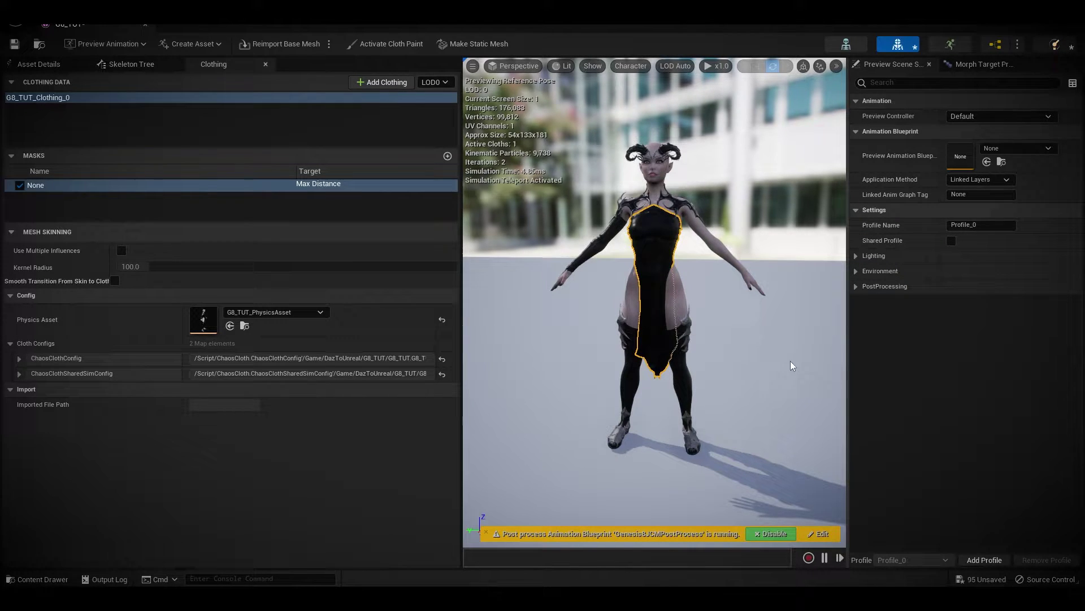
Activate cloth painting and brush the Max Distance mask over the dress's lower front panel with paint value 100 and radius 6.
click(364, 50)
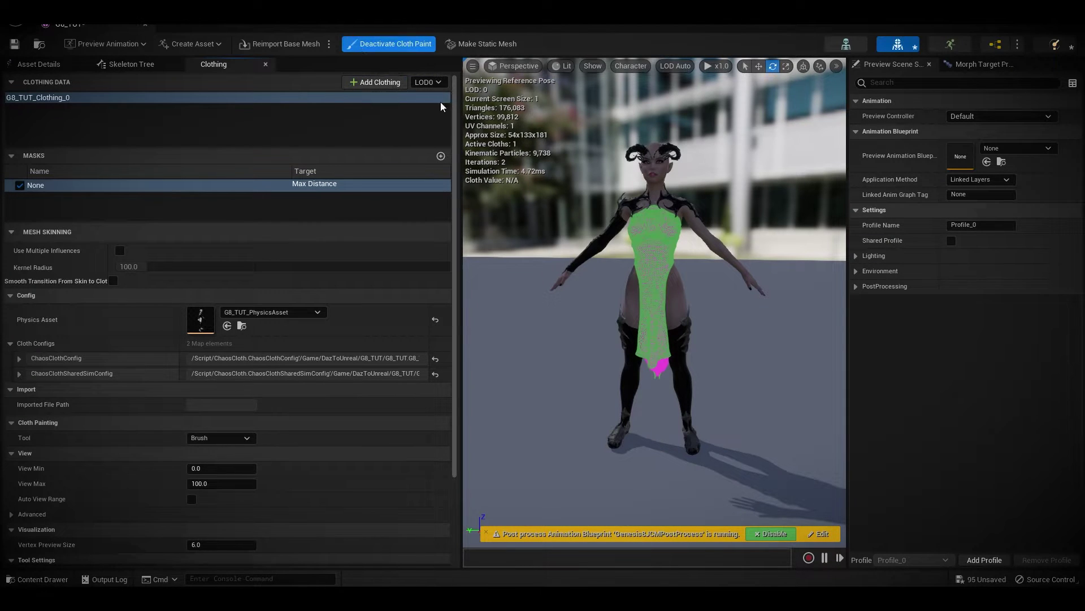
scroll(764, 410, up, 6)
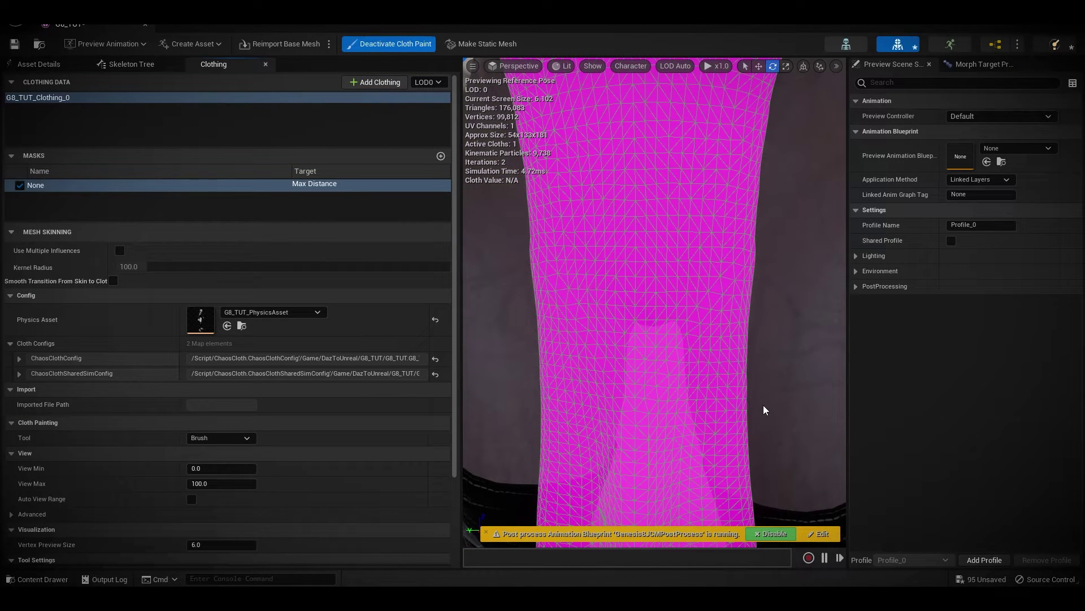
scroll(764, 410, down, 4)
alt+drag(748, 397, 755, 380)
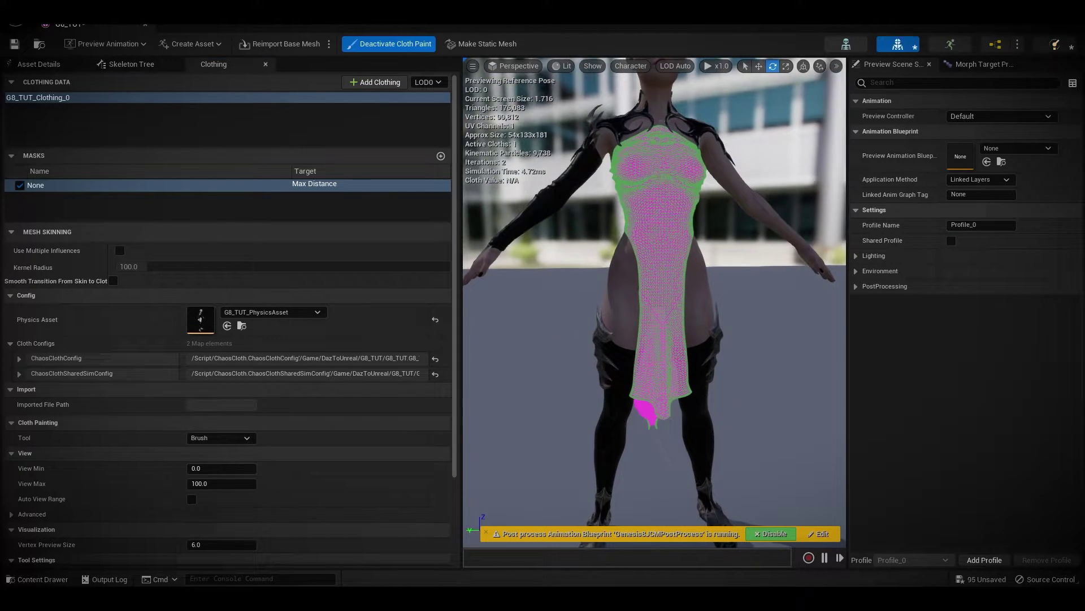
scroll(647, 413, up, 5)
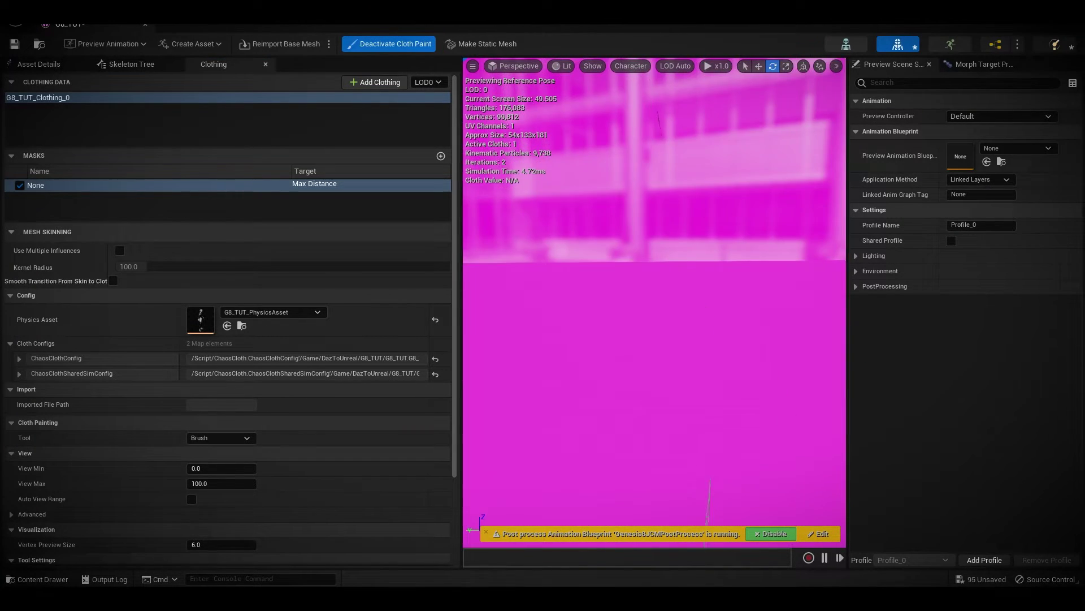
scroll(647, 413, down, 3)
scroll(673, 373, down, 2)
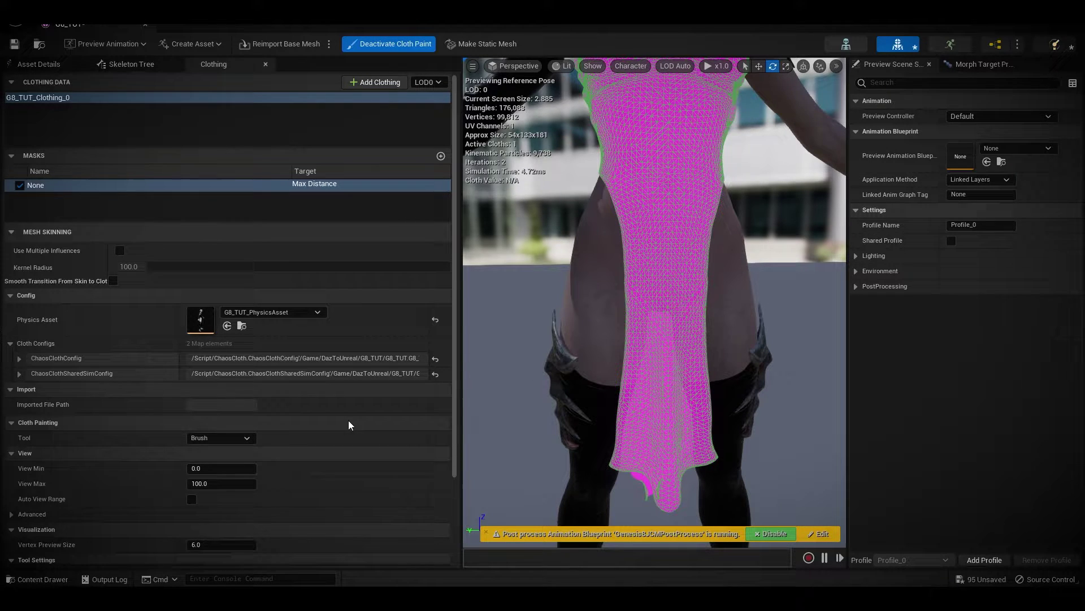
scroll(346, 424, down, 4)
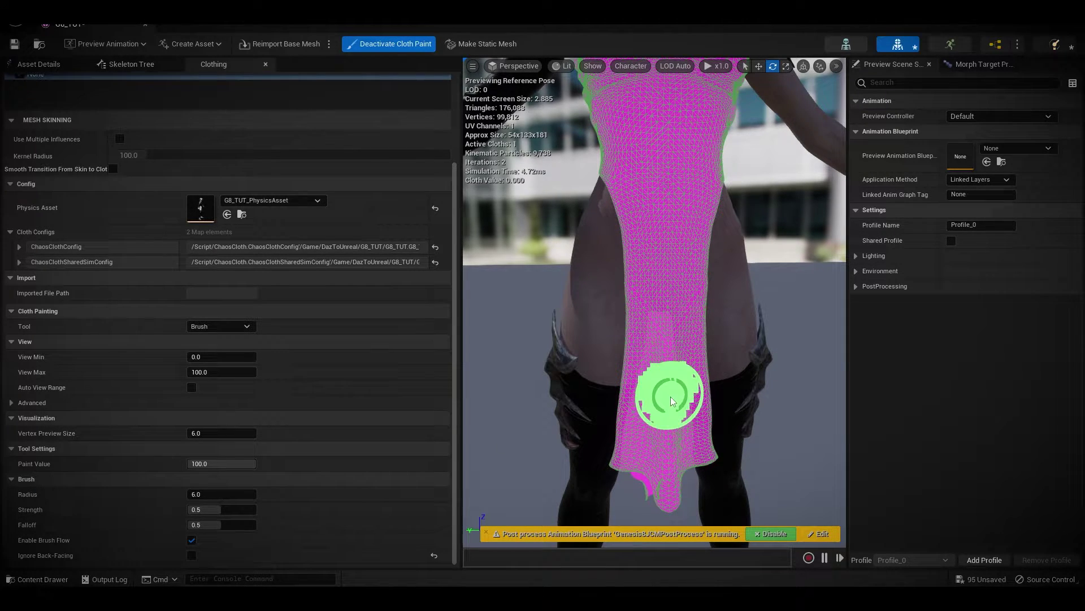
click(235, 495)
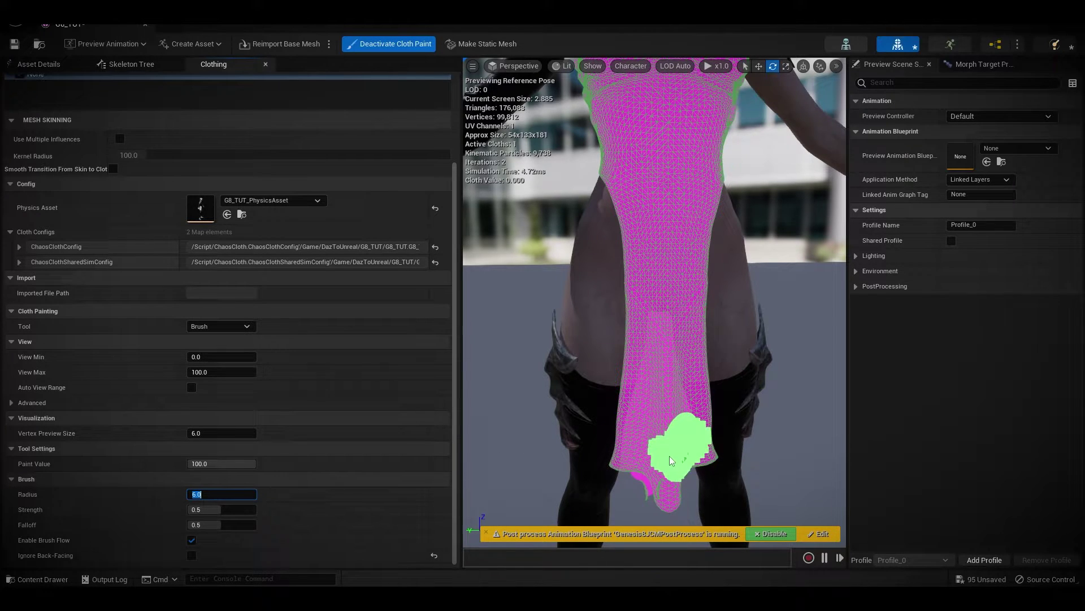
mouse_move(664, 469)
mouse_down()
mouse_move(659, 484)
mouse_move(660, 459)
mouse_move(617, 456)
mouse_move(622, 434)
mouse_move(679, 393)
mouse_move(653, 403)
mouse_move(621, 396)
mouse_move(678, 362)
mouse_move(640, 371)
mouse_move(612, 326)
mouse_move(691, 317)
mouse_move(637, 324)
mouse_move(692, 308)
mouse_move(667, 300)
mouse_move(700, 301)
mouse_move(653, 300)
mouse_move(670, 295)
mouse_move(673, 319)
mouse_move(700, 299)
mouse_move(682, 377)
mouse_move(650, 345)
mouse_up()
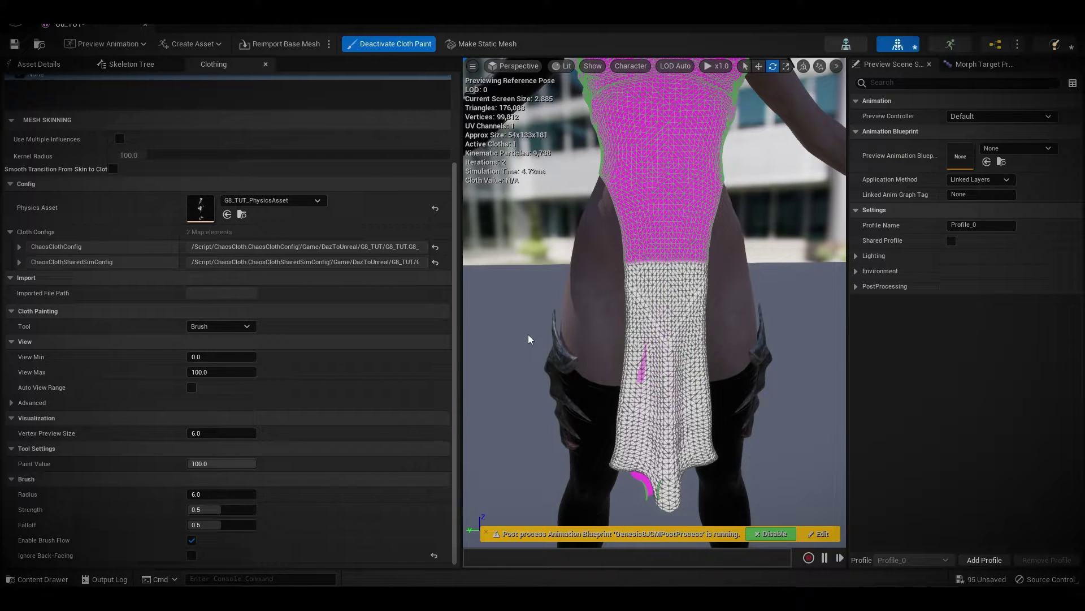
Brush the Max Distance mask over the dress's lower back panel with paint value 100 and radius 6, and deactivate cloth painting.
alt+drag(531, 339, 817, 338)
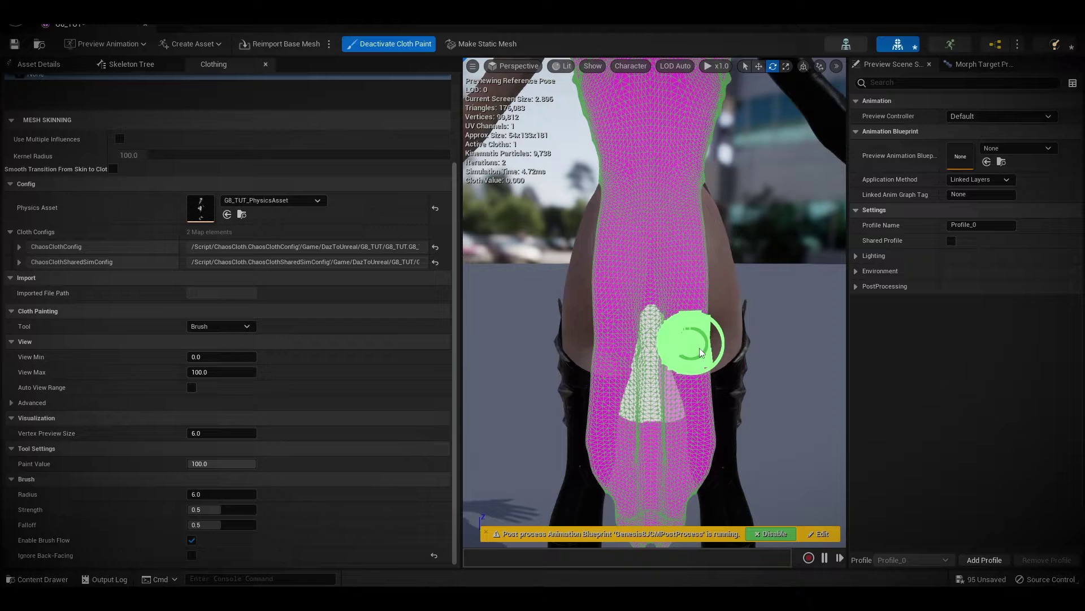
mouse_move(633, 360)
mouse_down()
mouse_move(601, 358)
mouse_move(637, 351)
mouse_move(678, 431)
mouse_move(653, 536)
mouse_move(603, 436)
mouse_move(669, 395)
mouse_move(664, 352)
mouse_move(615, 342)
mouse_up()
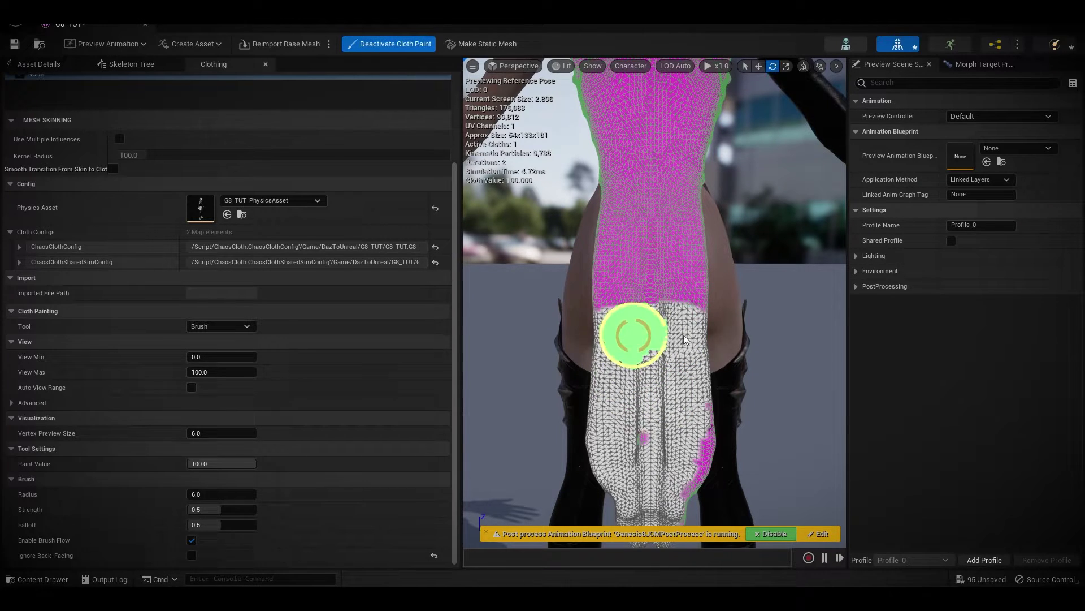
mouse_move(684, 339)
mouse_down()
mouse_move(701, 340)
mouse_move(704, 395)
mouse_move(683, 512)
mouse_up()
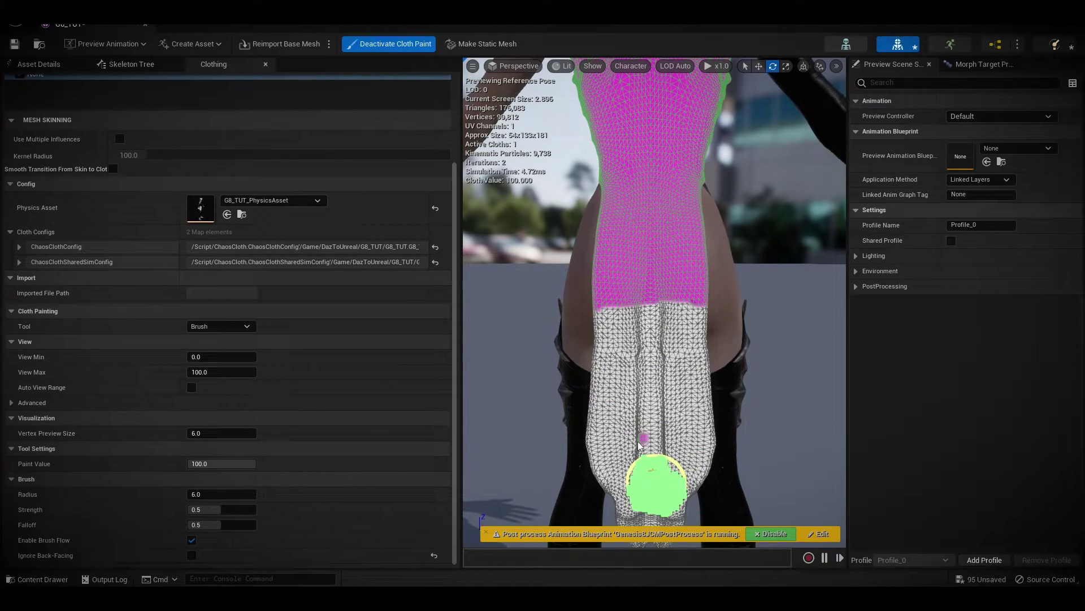
mouse_move(638, 441)
mouse_down()
mouse_move(648, 415)
mouse_move(643, 472)
mouse_move(645, 410)
mouse_move(700, 342)
mouse_move(690, 328)
mouse_move(613, 328)
mouse_move(601, 349)
mouse_move(705, 339)
mouse_up()
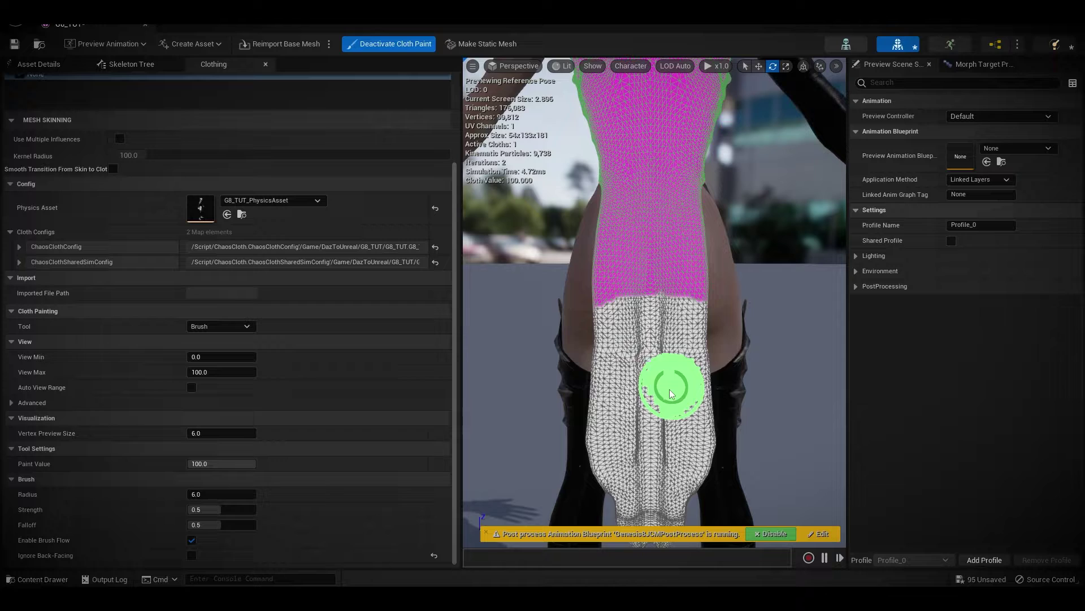
scroll(752, 381, down, 3)
scroll(724, 399, down, 1)
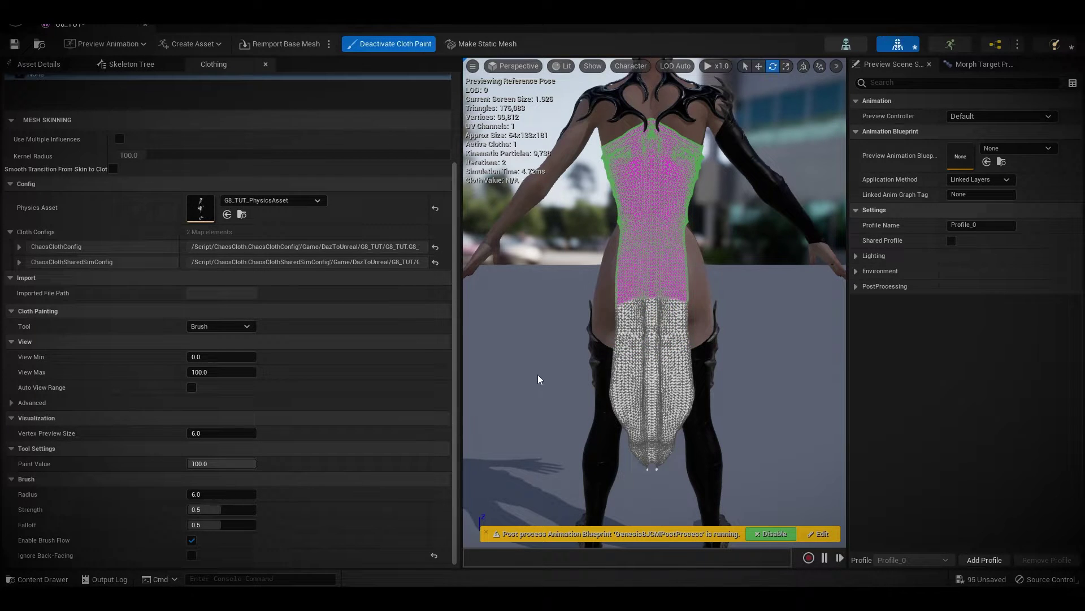
mouse_move(526, 382)
alt+mouse_down()
mouse_move(831, 371)
mouse_move(475, 371)
alt+mouse_up()
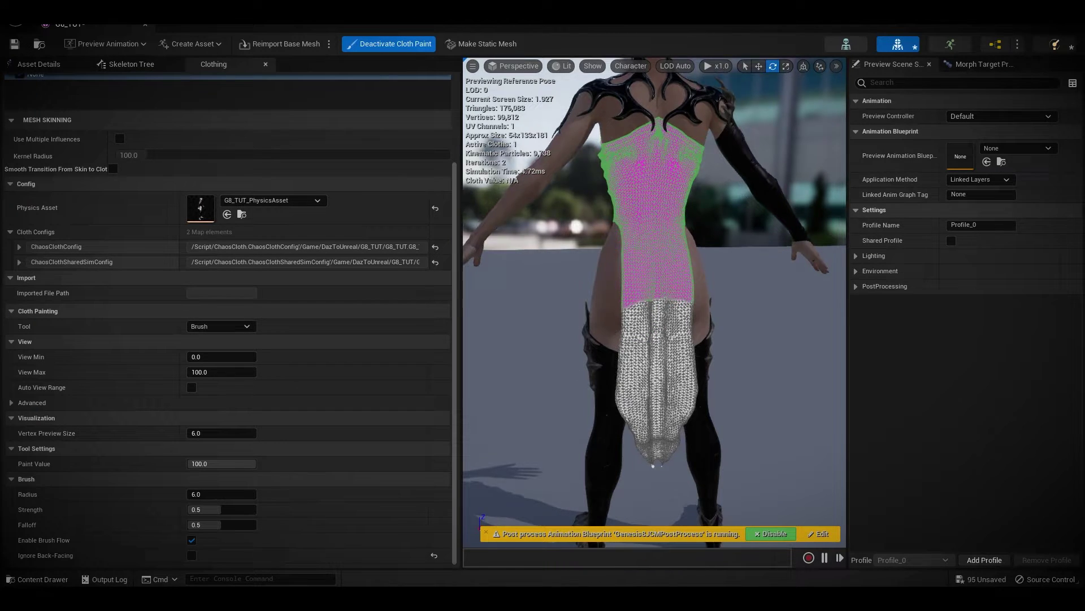
alt+drag(553, 374, 645, 375)
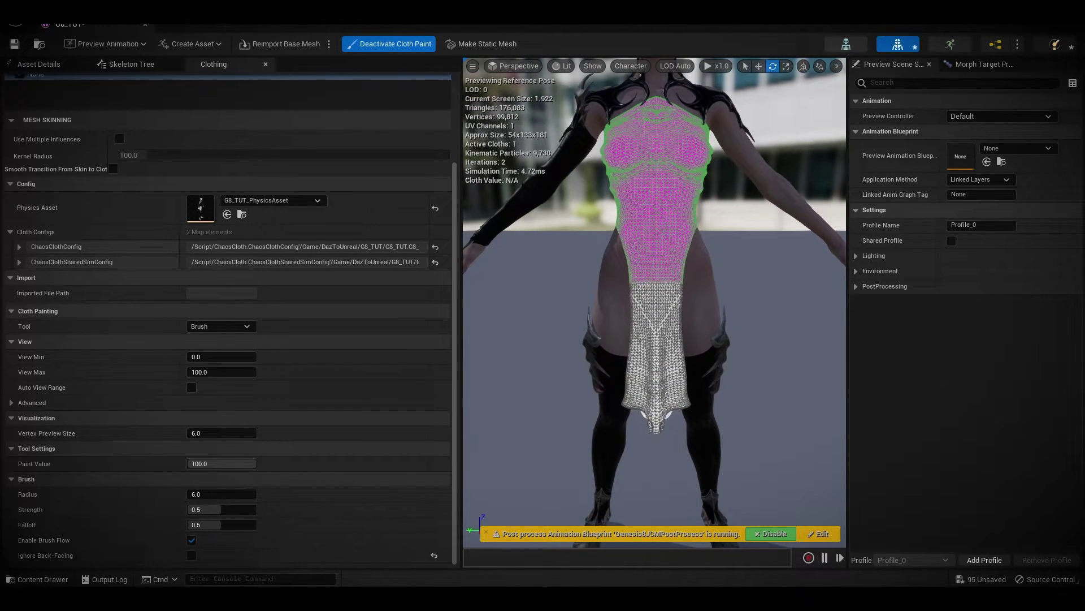
click(382, 46)
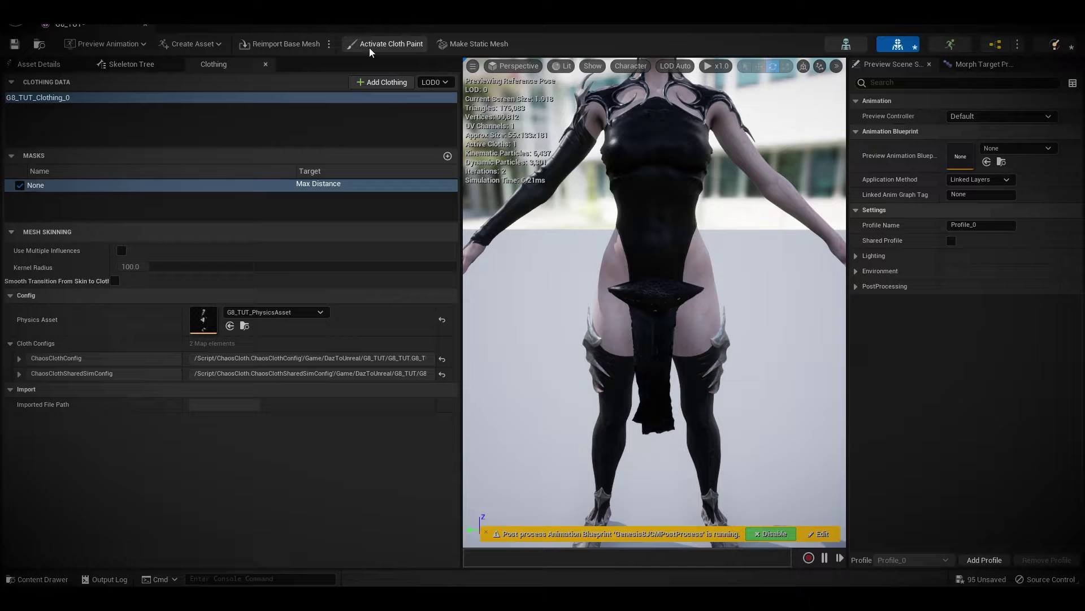
Open the mesh's physics asset and delete the right leg's rToe, rShin and rThighTwist bodies.
click(1052, 45)
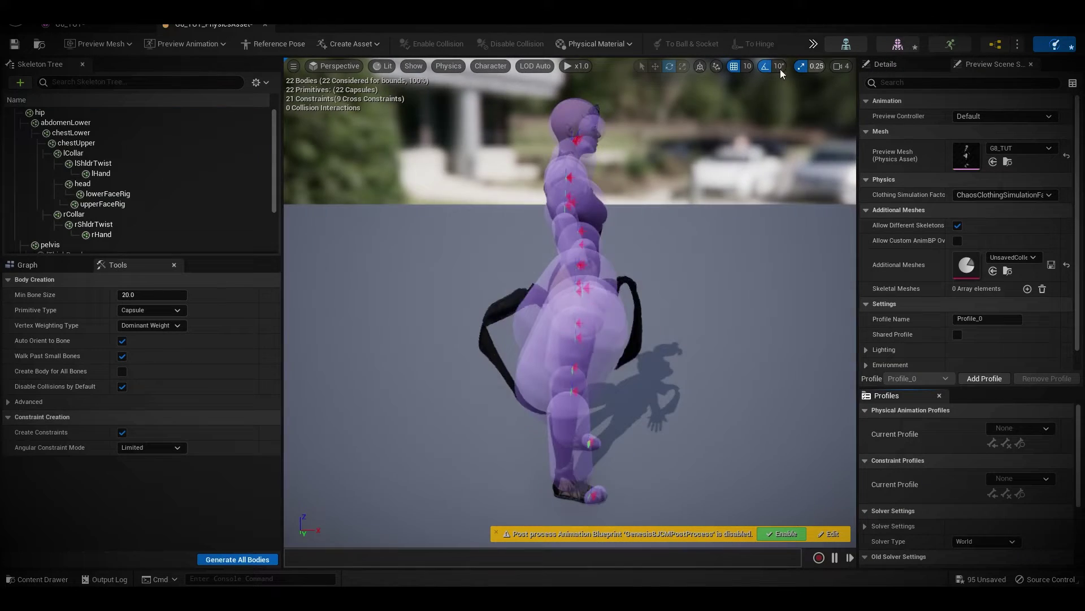
alt+drag(711, 254, 502, 232)
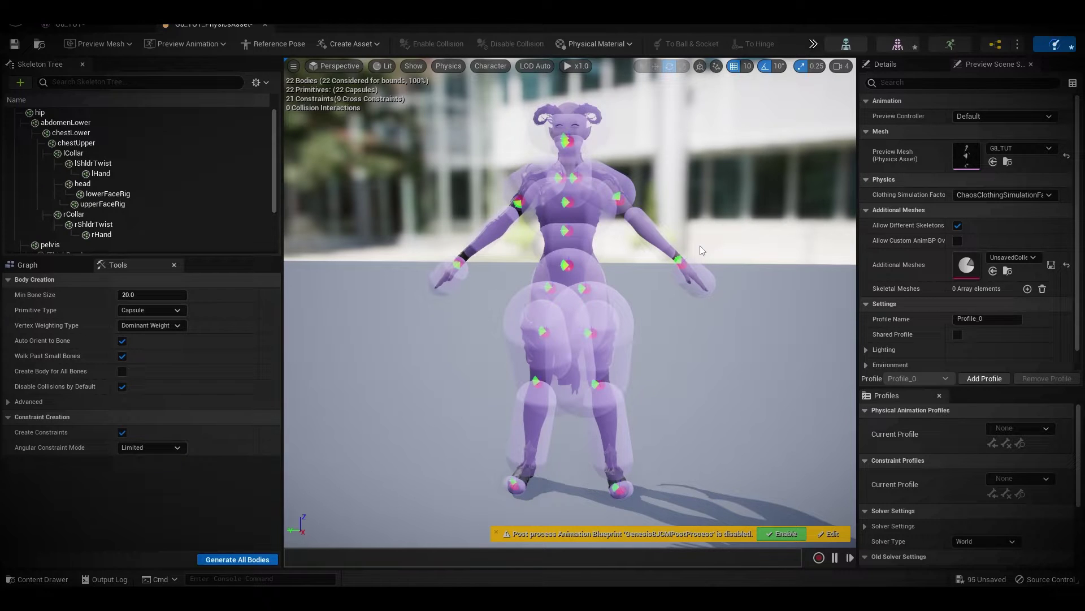
scroll(146, 220, down, 3)
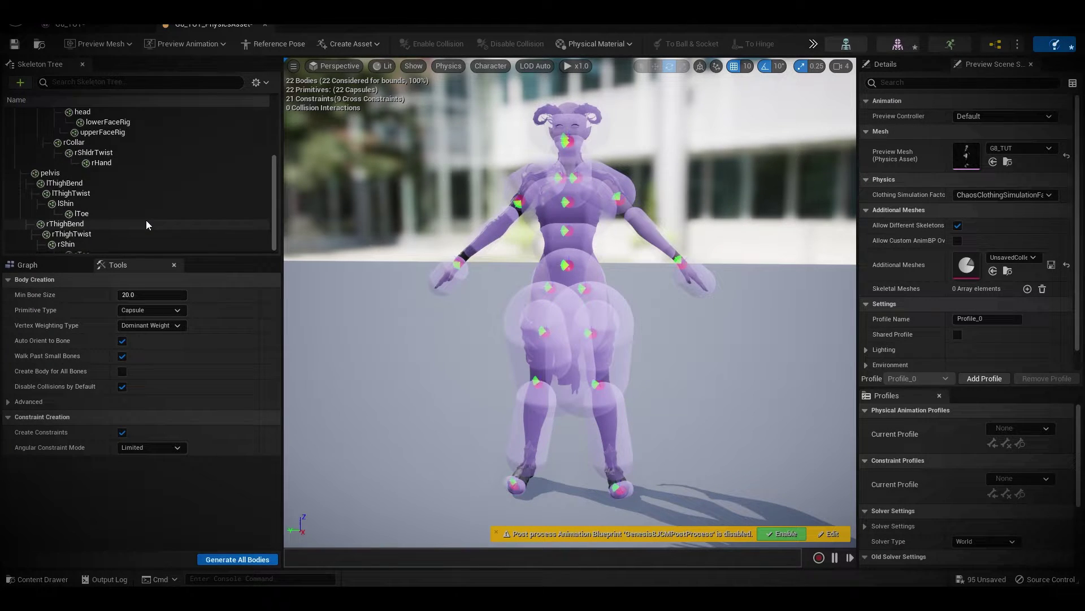
click(91, 248)
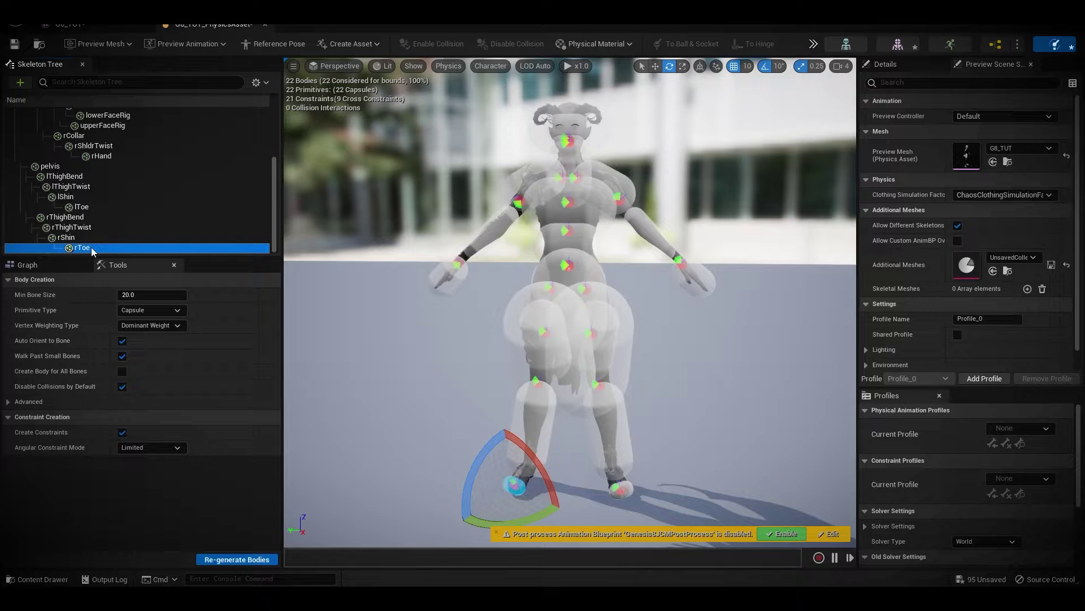
key(Delete)
click(68, 249)
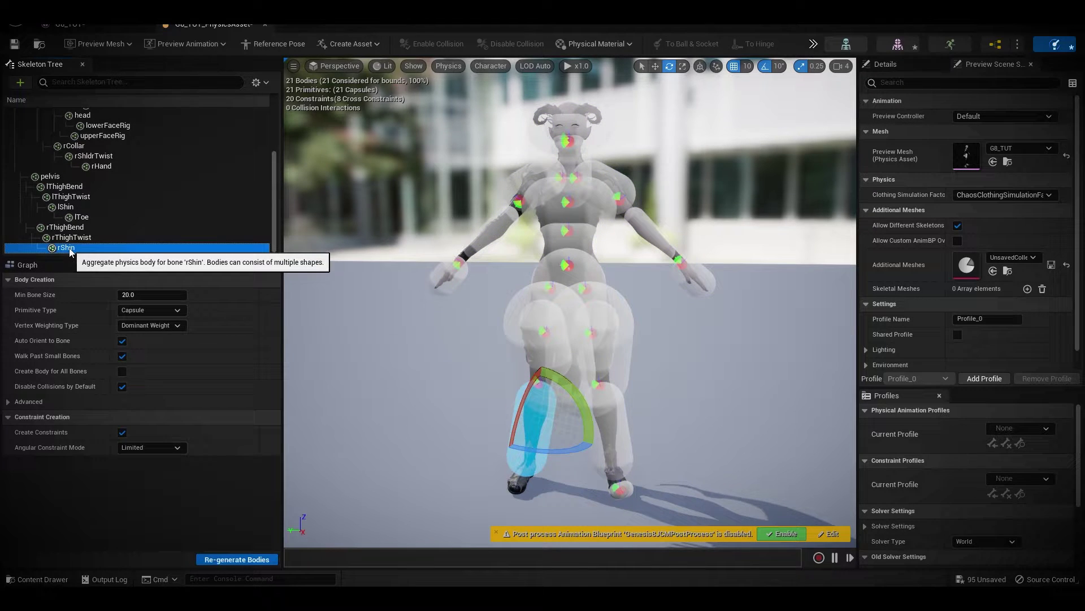
key(Delete)
click(86, 249)
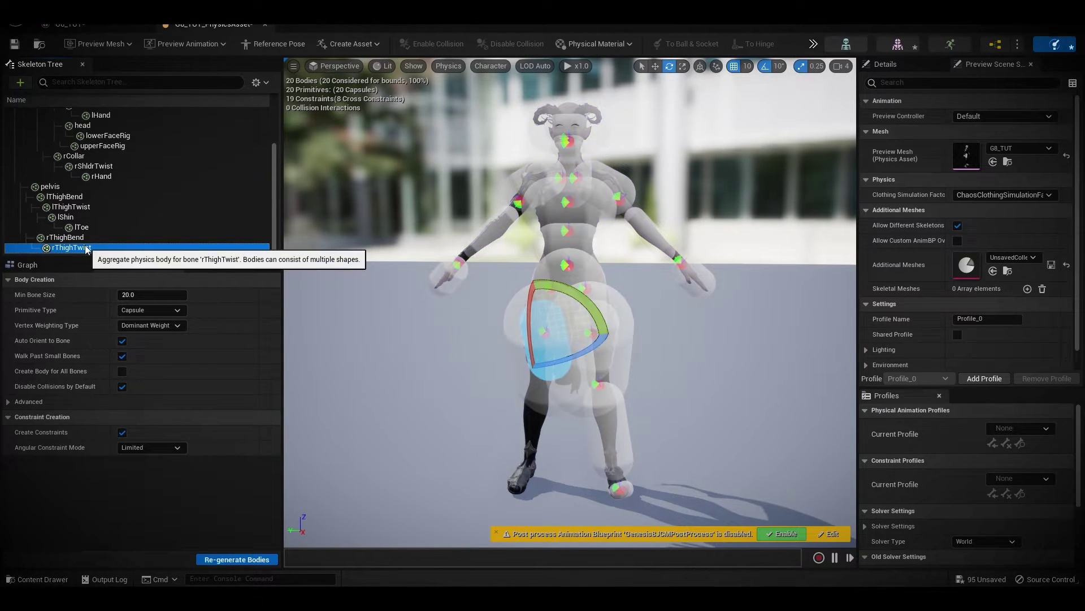
key(Delete)
Delete the left leg's lToe, lShin and lThighTwist physics bodies.
click(74, 237)
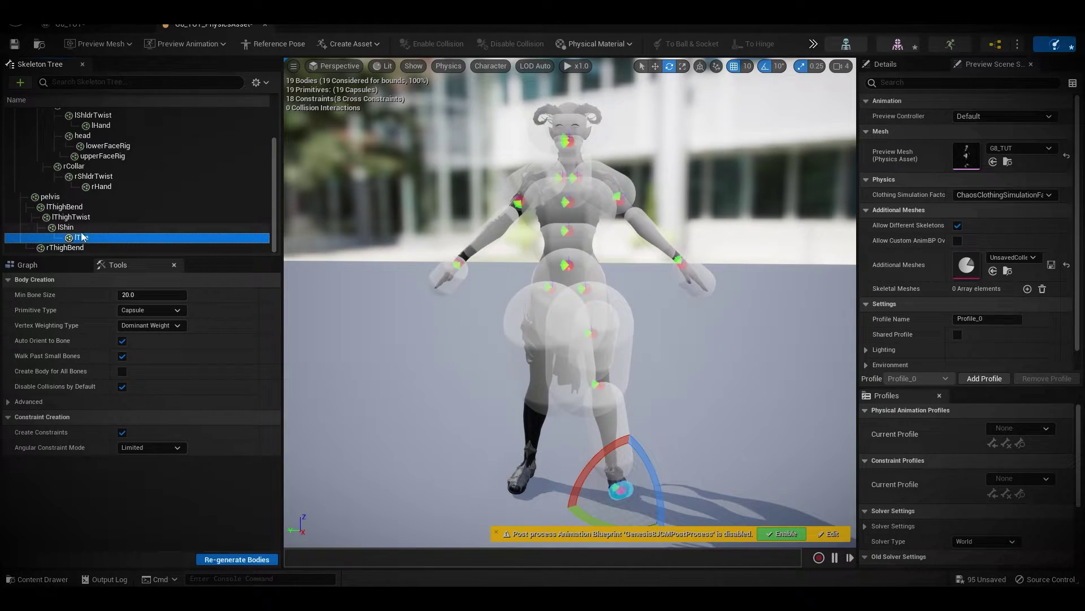
key(Delete)
click(84, 238)
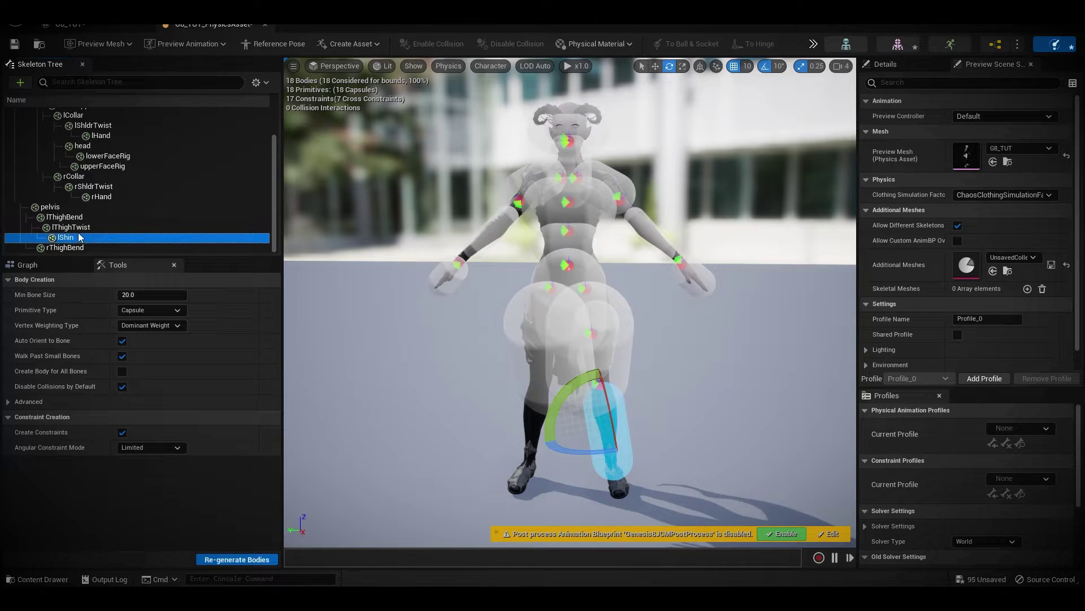
key(Delete)
click(69, 237)
key(Delete)
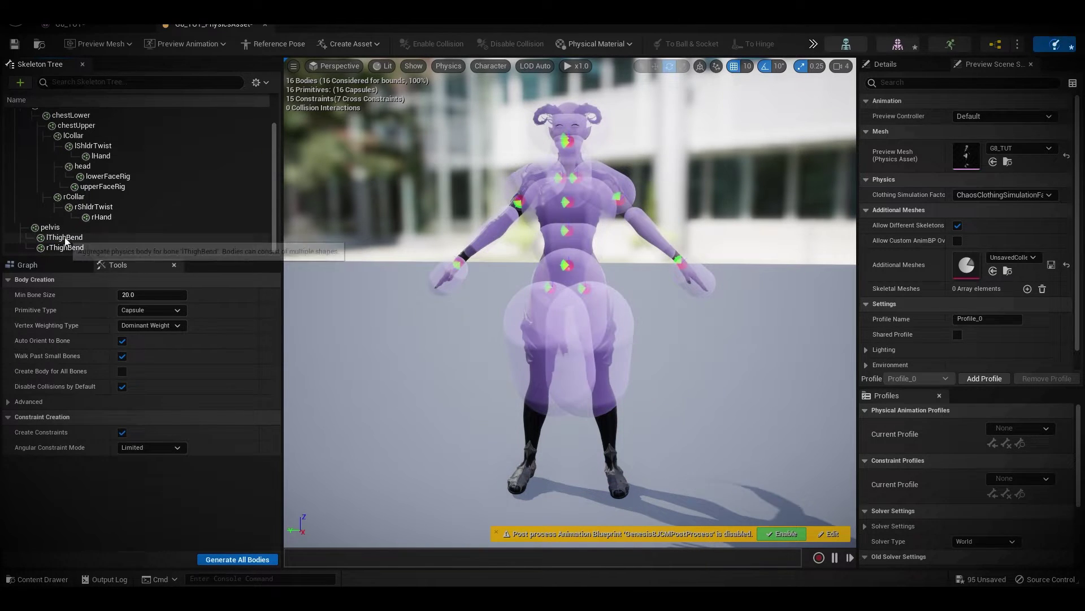
Delete the right arm's rHand, rShldrTwist and rCollar physics bodies, keeping the pelvis and ThighBend bodies.
click(67, 246)
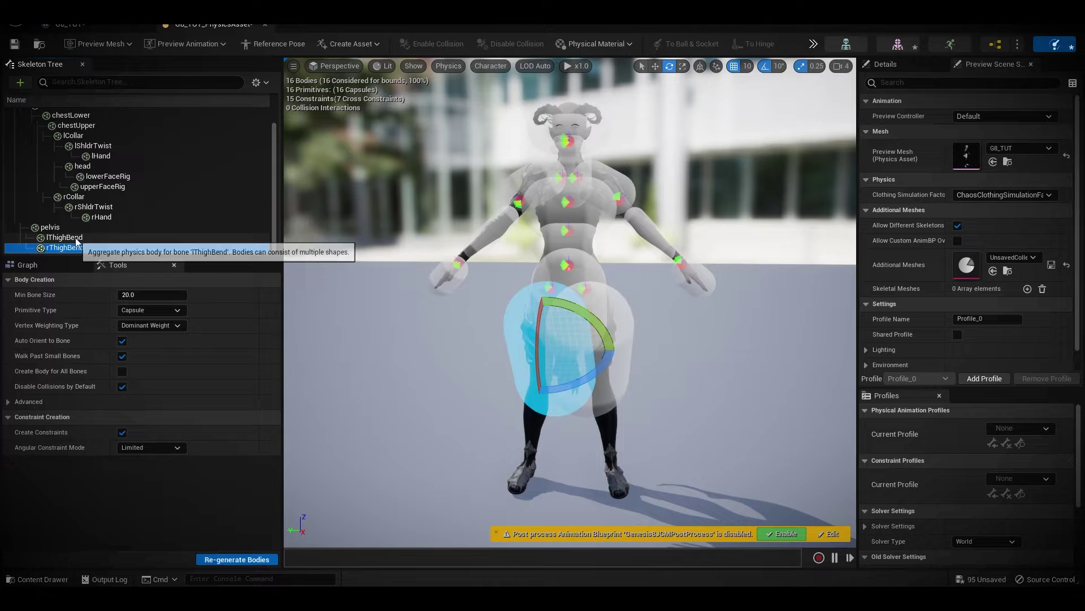
click(52, 227)
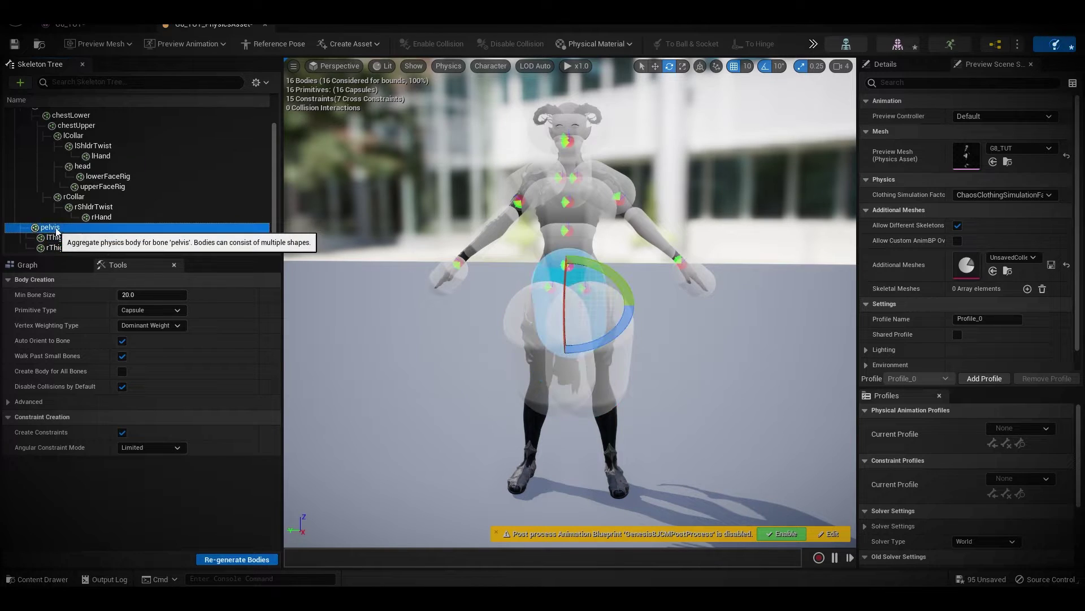
click(100, 218)
key(Delete)
click(95, 216)
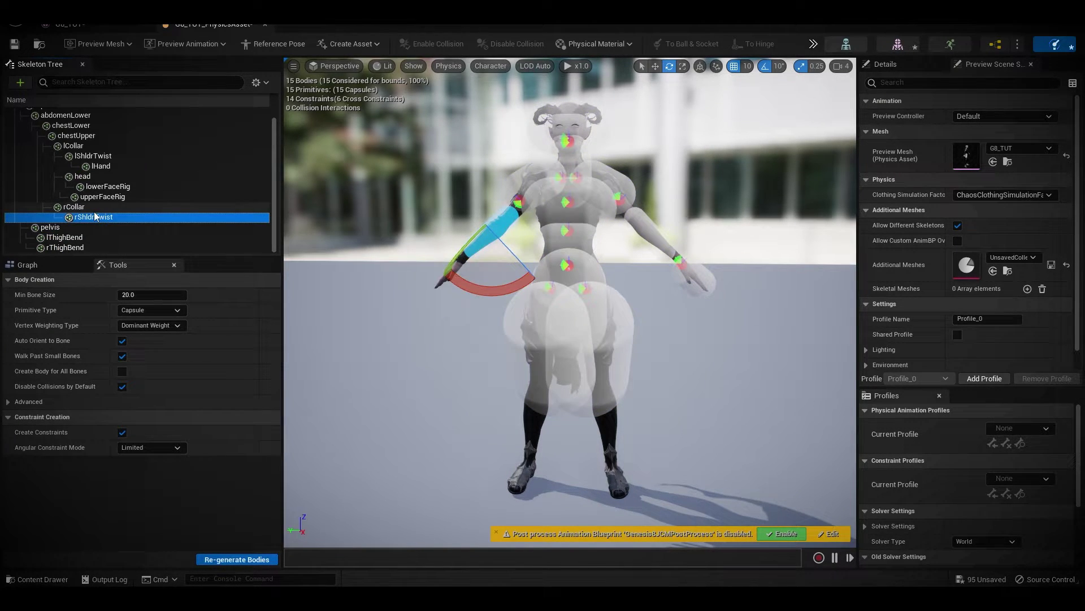
key(Delete)
click(90, 213)
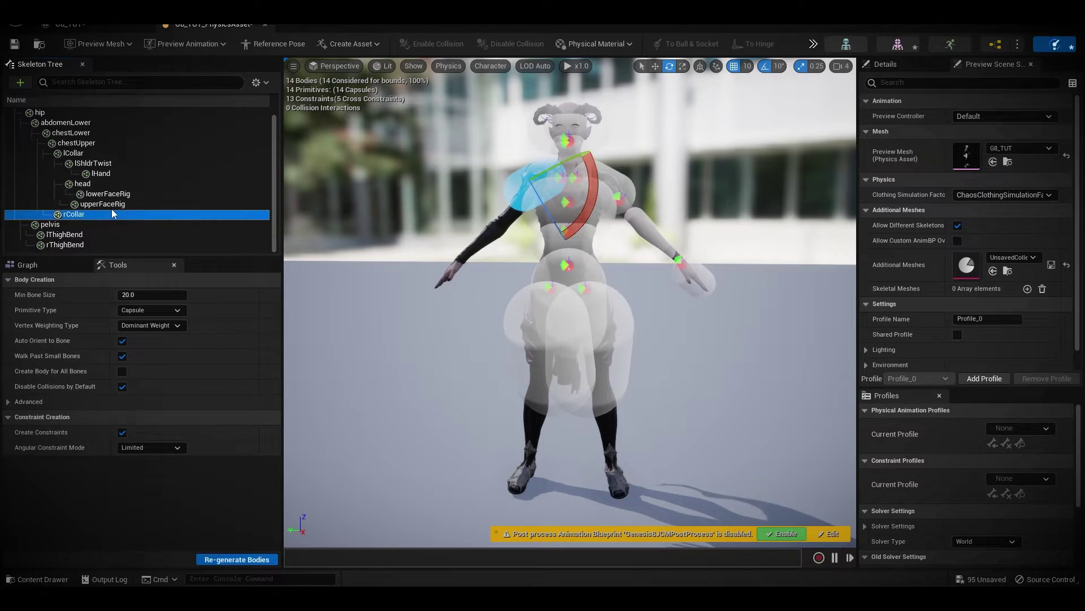
key(Delete)
Delete the upperFaceRig and lowerFaceRig physics bodies from the head.
click(110, 207)
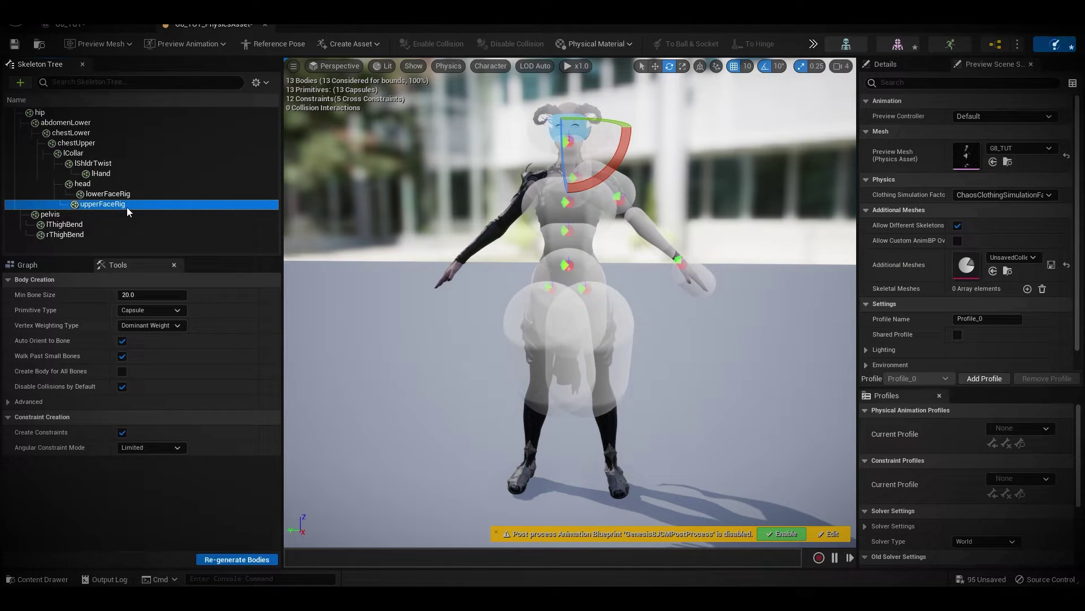
key(Delete)
click(130, 194)
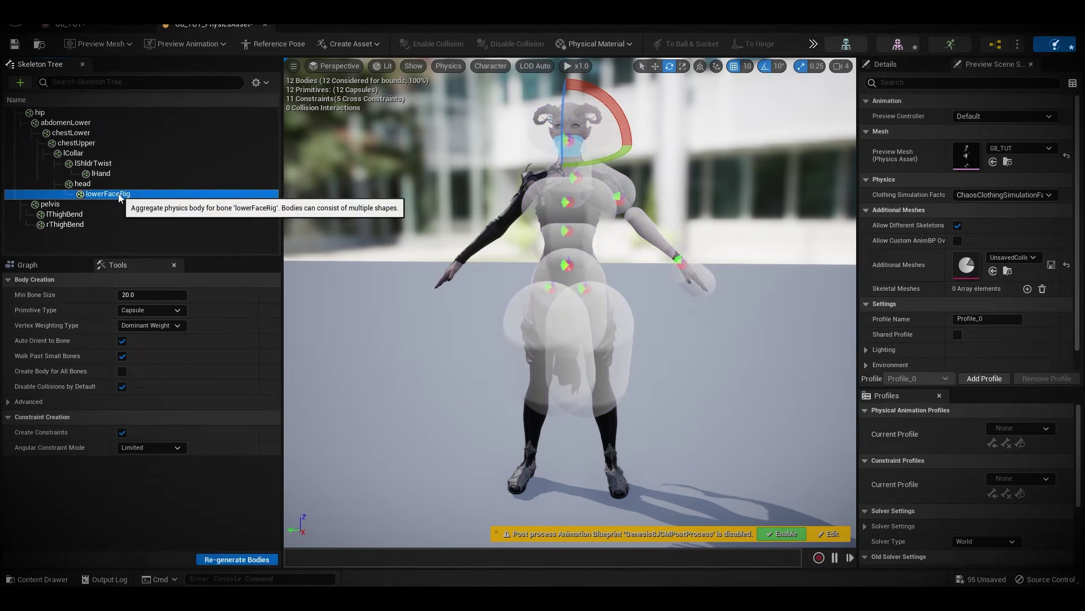
key(Delete)
Delete the left arm's lHand, lShldrTwist and lCollar physics bodies.
click(99, 172)
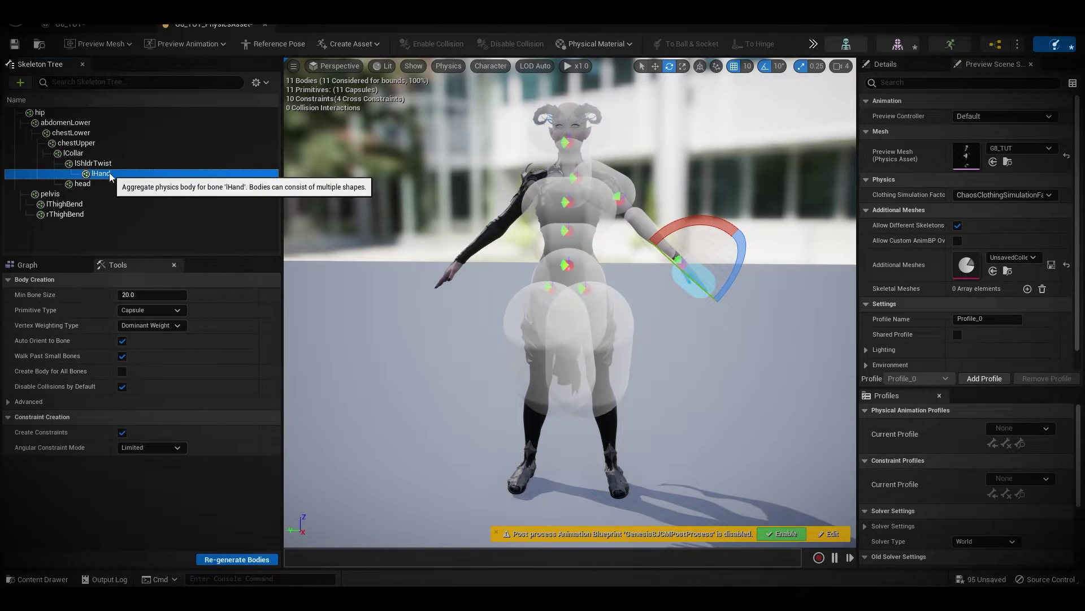
key(Delete)
click(97, 166)
key(Delete)
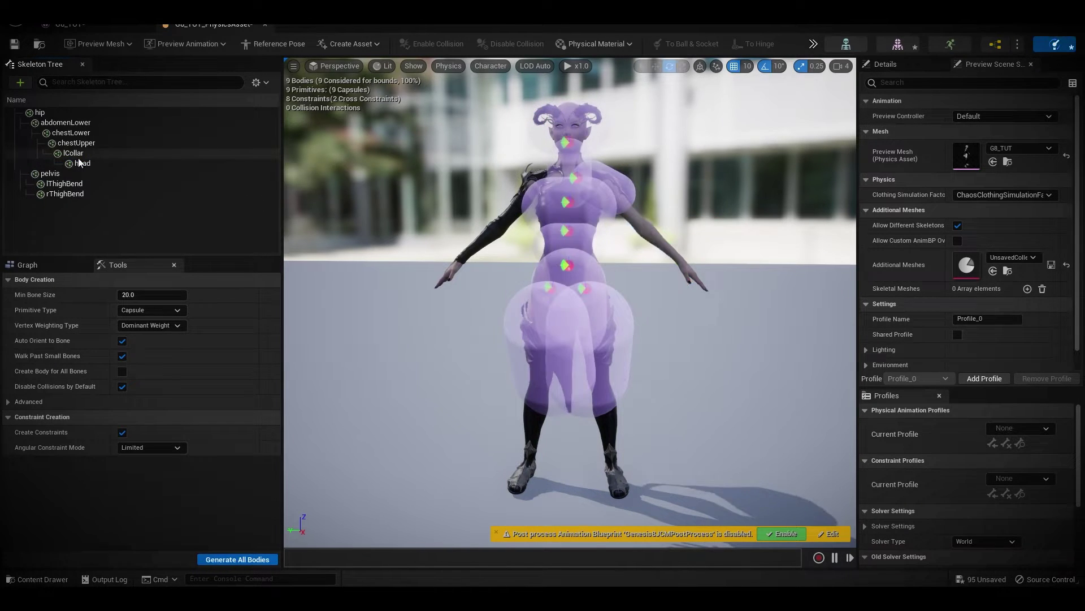
click(77, 157)
key(Delete)
Delete the torso's chestUpper, chestLower and abdomenLower physics bodies, keeping the hip body.
click(84, 146)
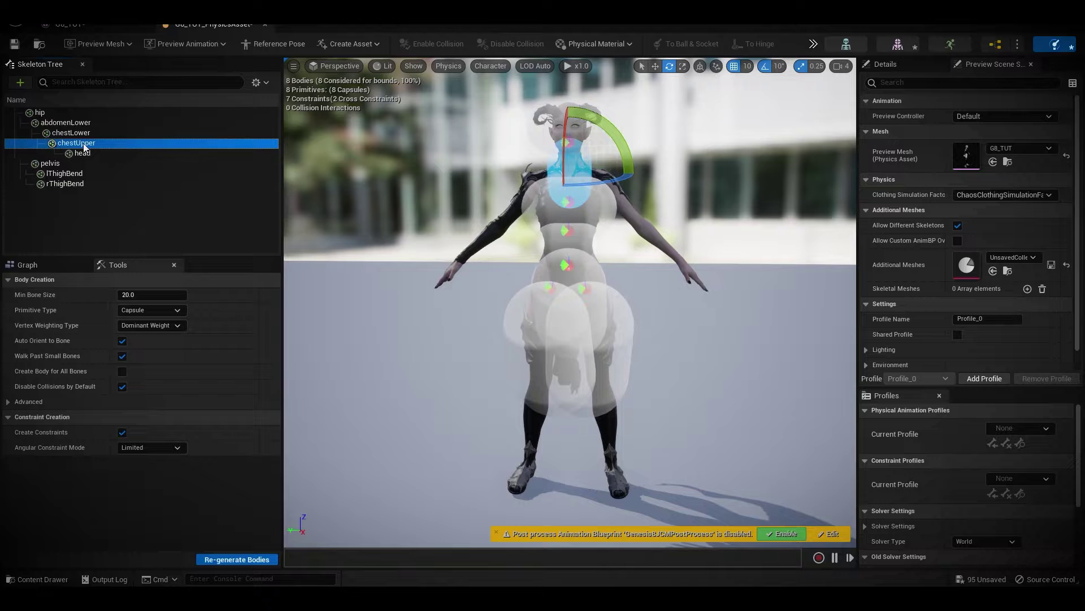
key(Delete)
click(72, 132)
key(Delete)
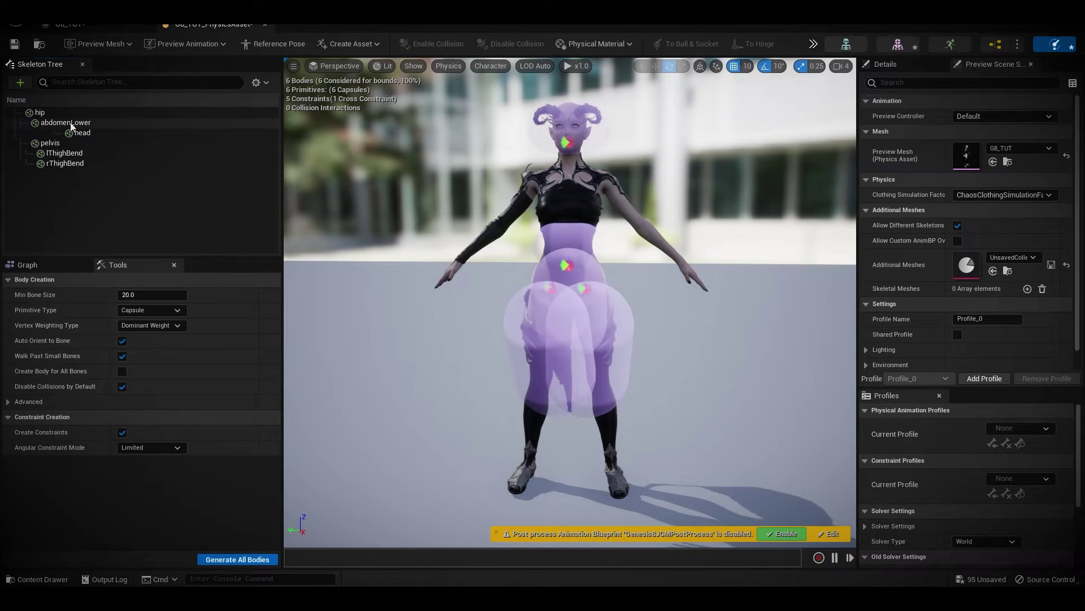
click(72, 123)
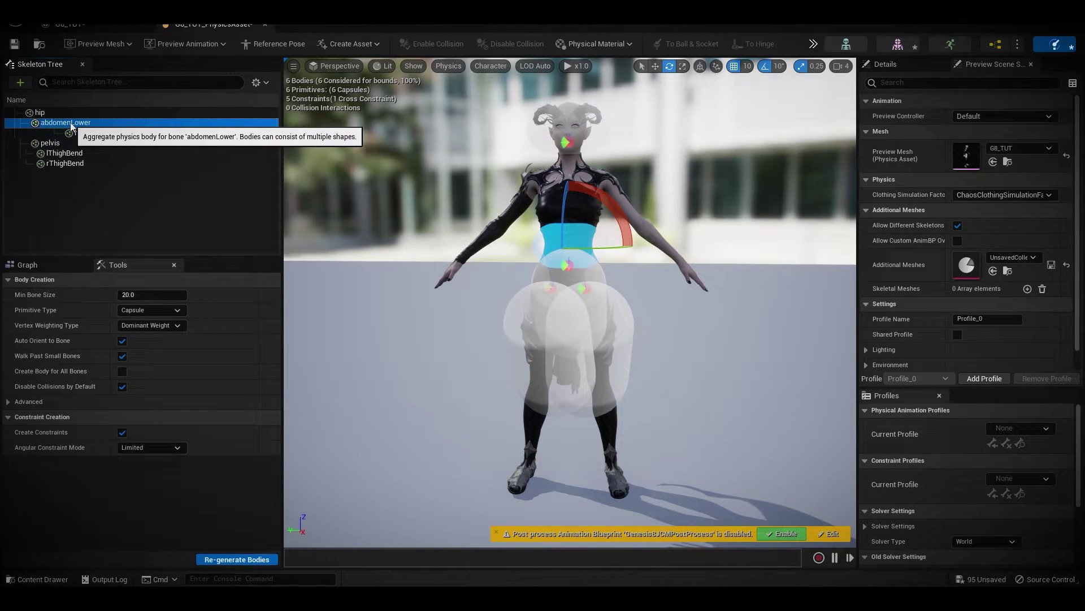
key(Delete)
click(43, 114)
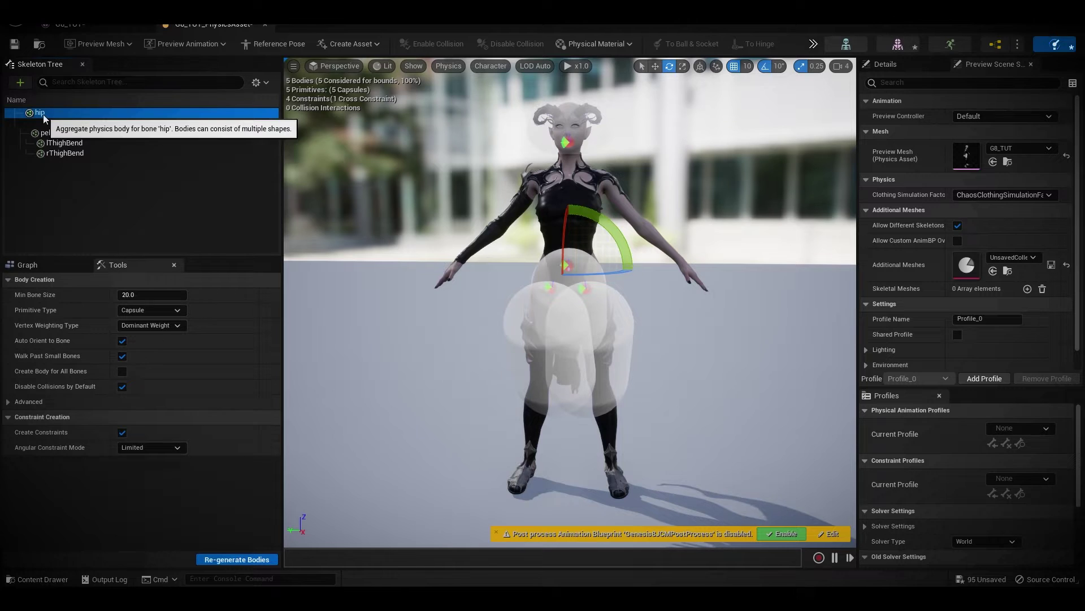
click(129, 190)
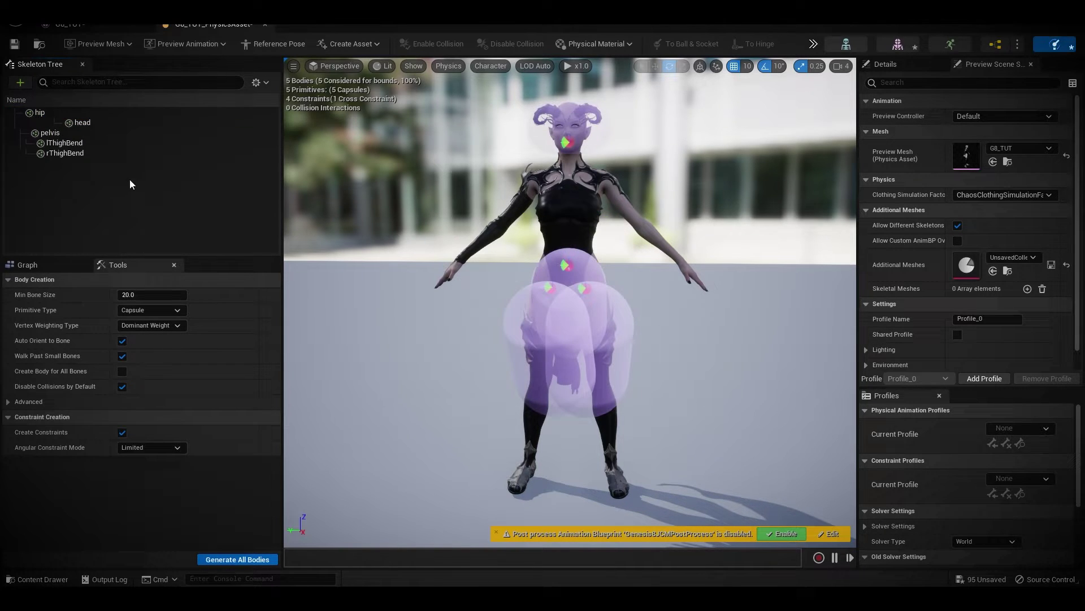
Rotate the lThighBend capsule more upright along the left thigh and scale it down to a narrower shape.
click(58, 134)
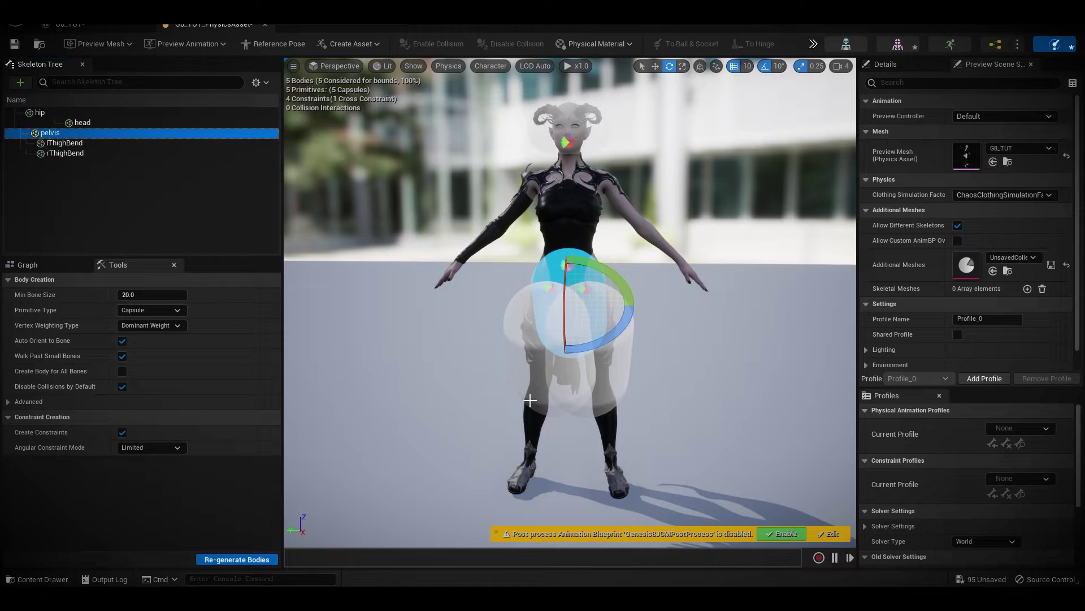
alt+drag(725, 416, 523, 416)
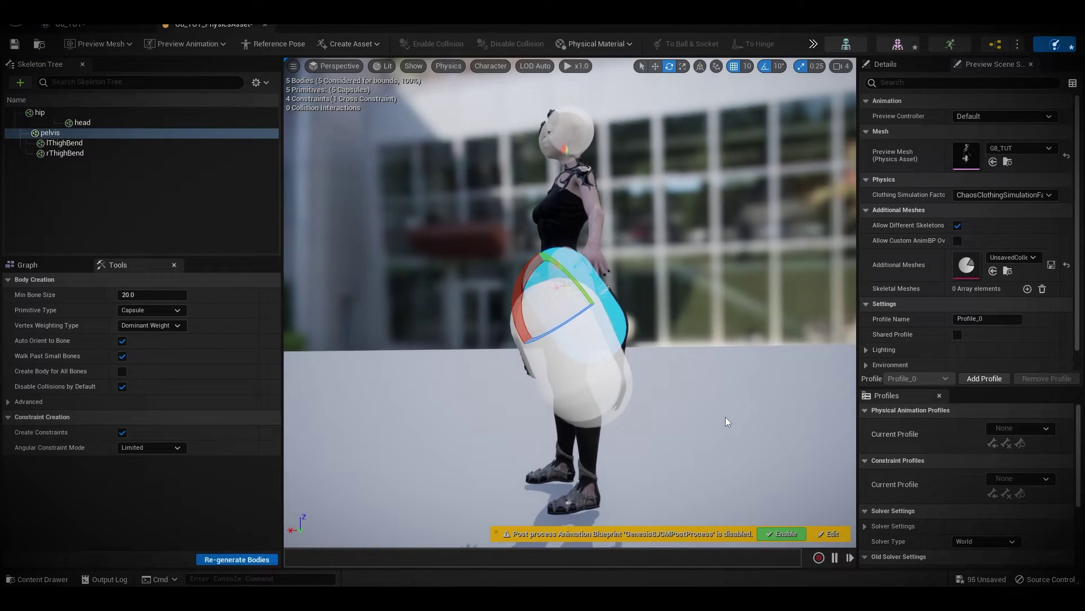
scroll(723, 419, up, 4)
click(612, 407)
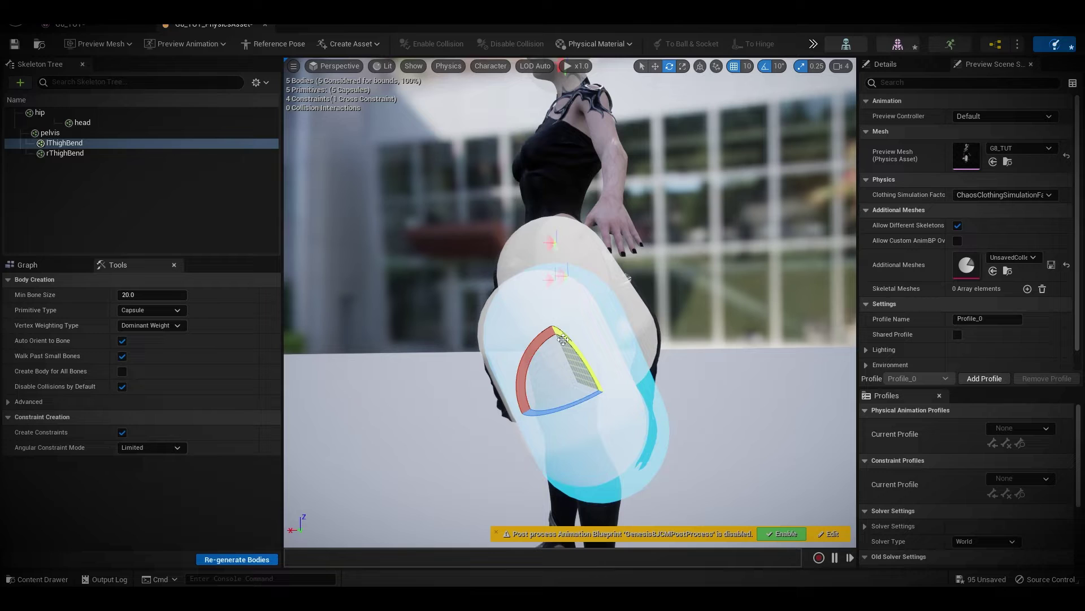
mouse_move(563, 339)
mouse_down()
mouse_move(583, 323)
mouse_move(572, 321)
mouse_up()
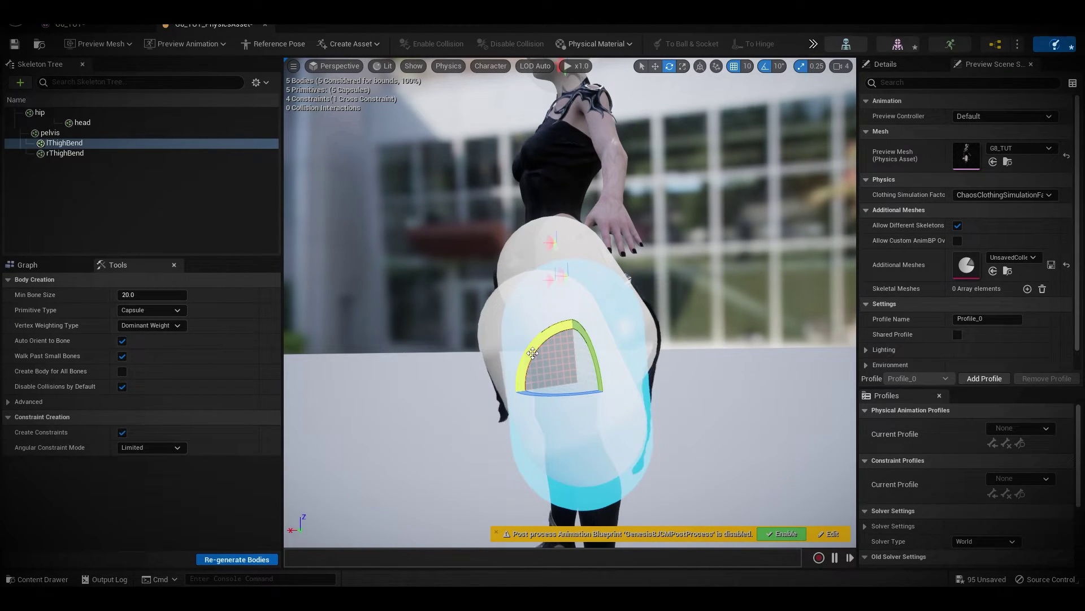
key(r)
drag(551, 385, 582, 386)
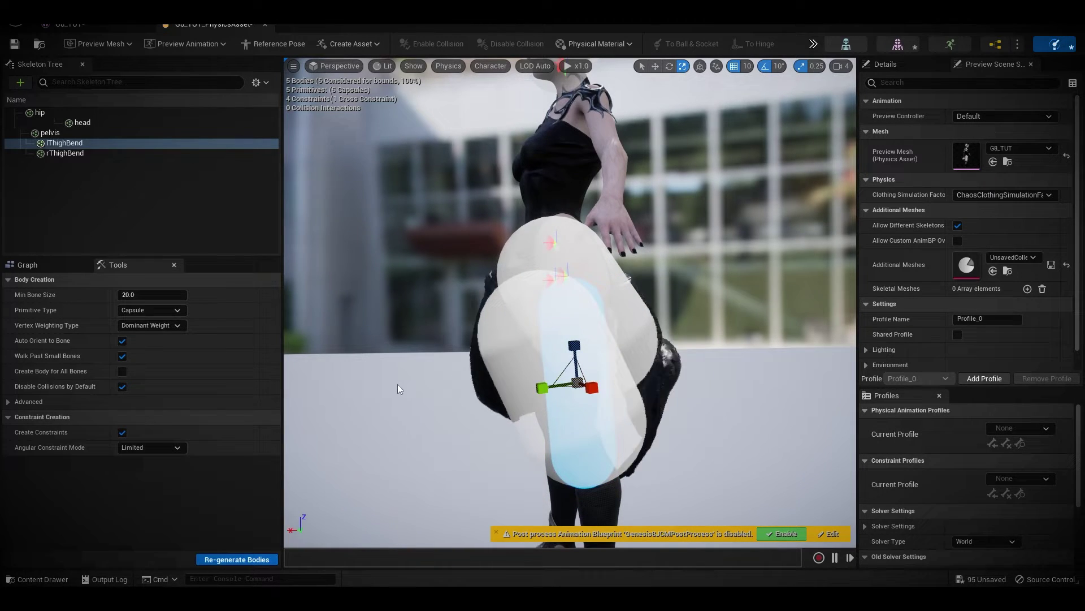
Rotate the lThighBend capsule slightly outward so it follows the slant of the left thigh seen from the front.
alt+drag(400, 388, 537, 388)
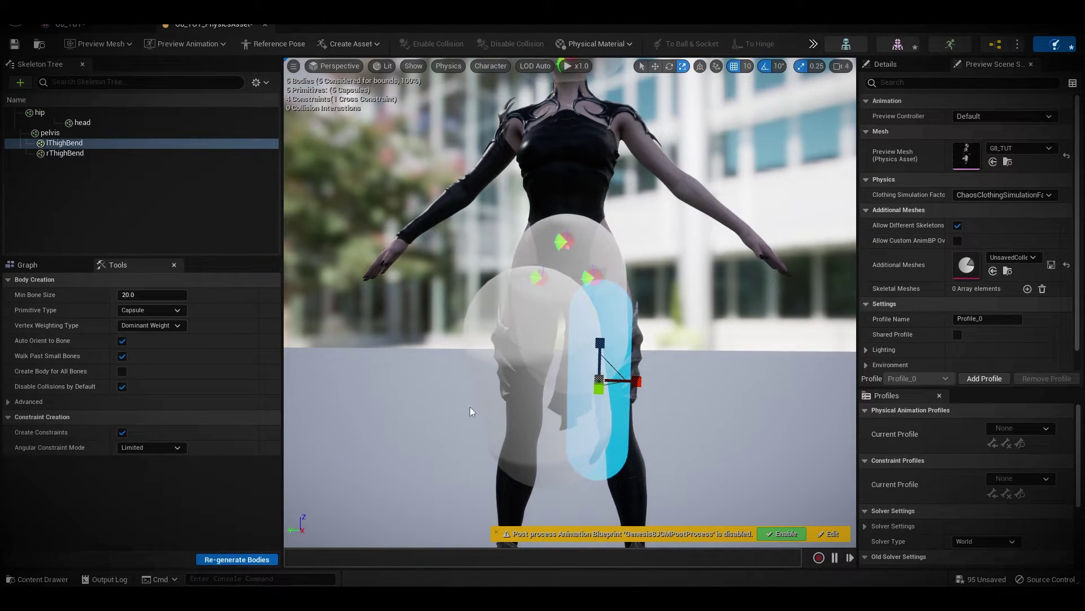
key(e)
drag(580, 333, 676, 365)
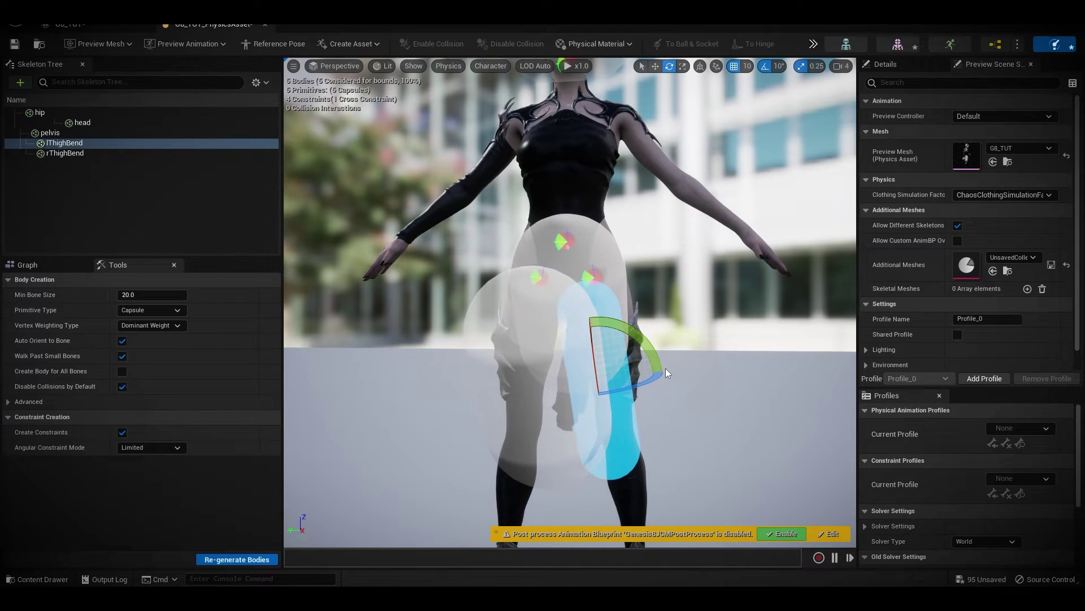
key(w)
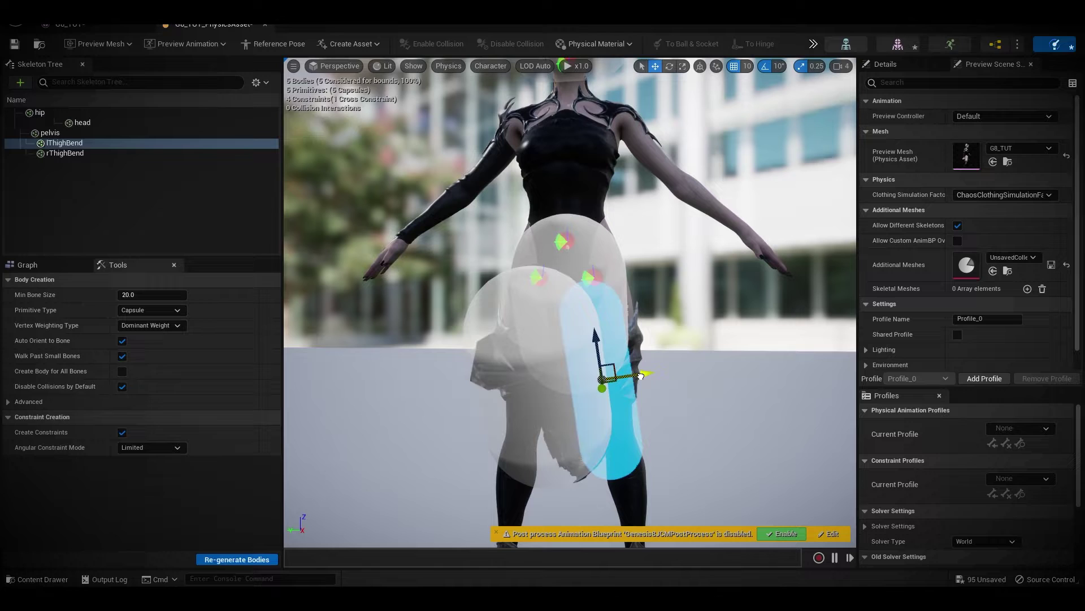
Scale the rThighBend capsule down to a narrower shape around the right thigh.
click(514, 363)
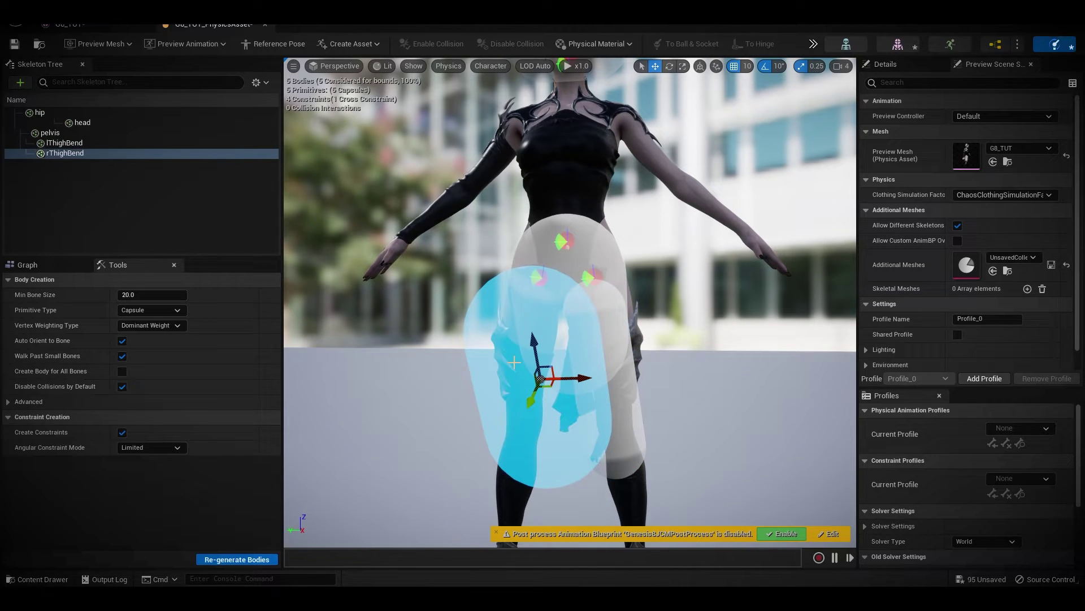
key(e)
key(r)
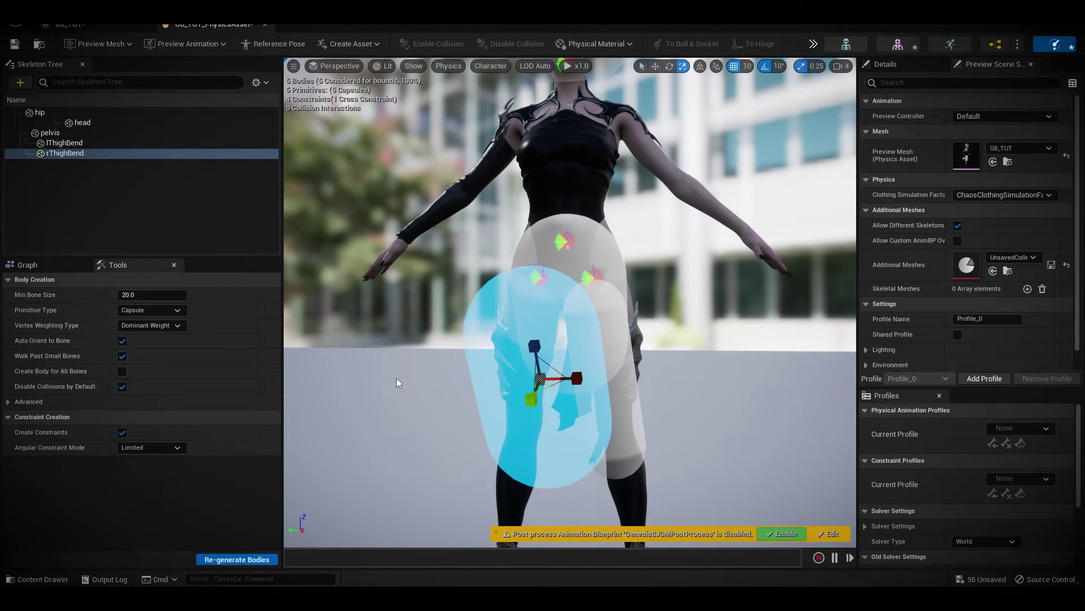
alt+drag(396, 378, 419, 375)
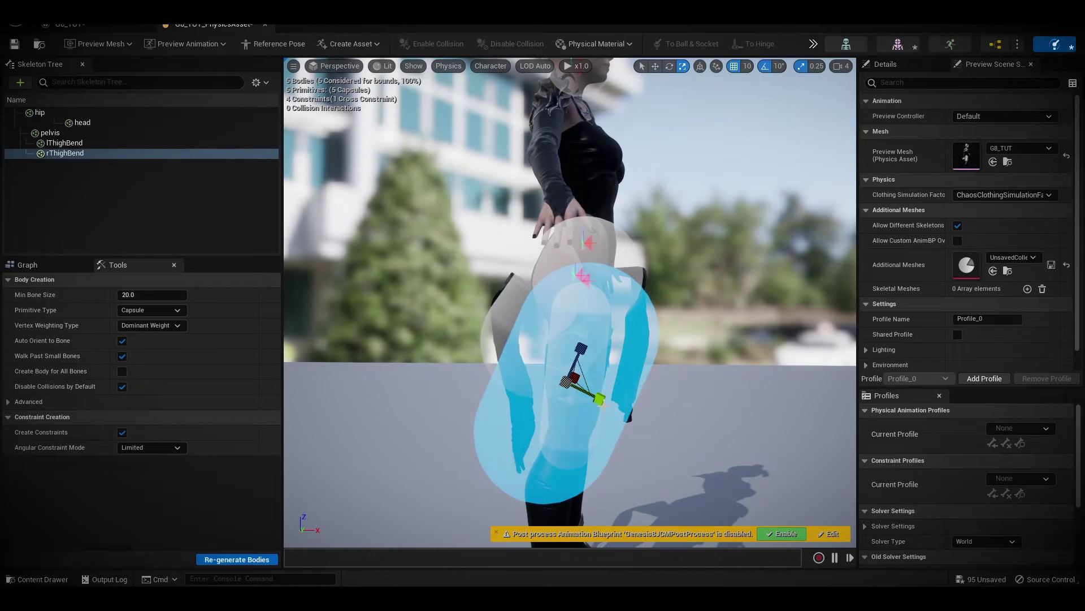
mouse_move(602, 403)
mouse_down()
mouse_move(573, 387)
mouse_move(588, 403)
mouse_up()
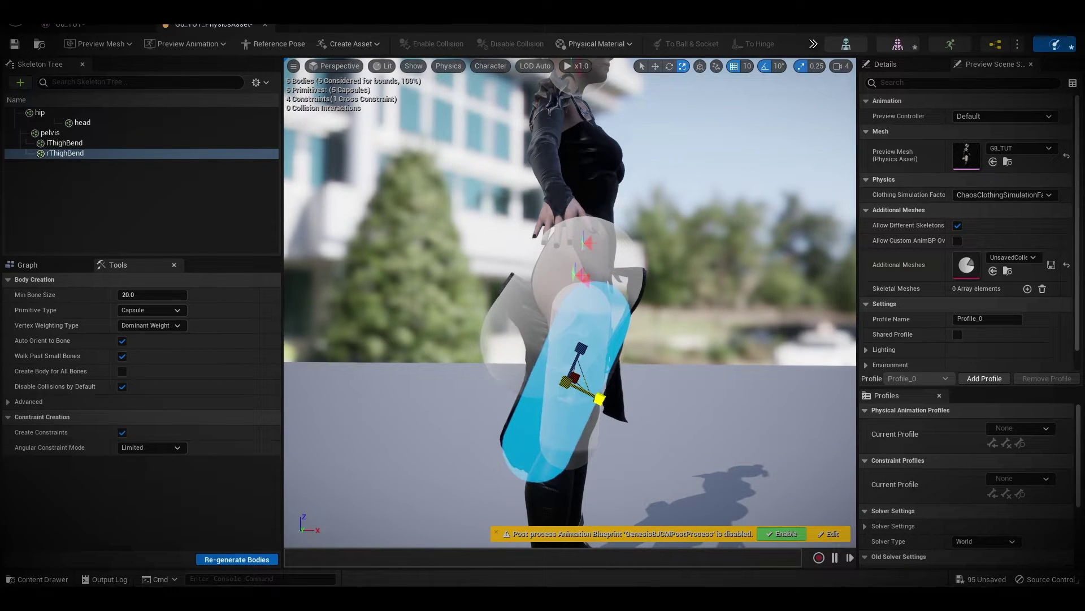
Rotate the rThighBend capsule to line up with the right thigh and fine-tune its scale.
alt+drag(748, 433, 712, 429)
key(e)
drag(609, 388, 603, 431)
key(ctrl+z)
alt+drag(701, 438, 605, 435)
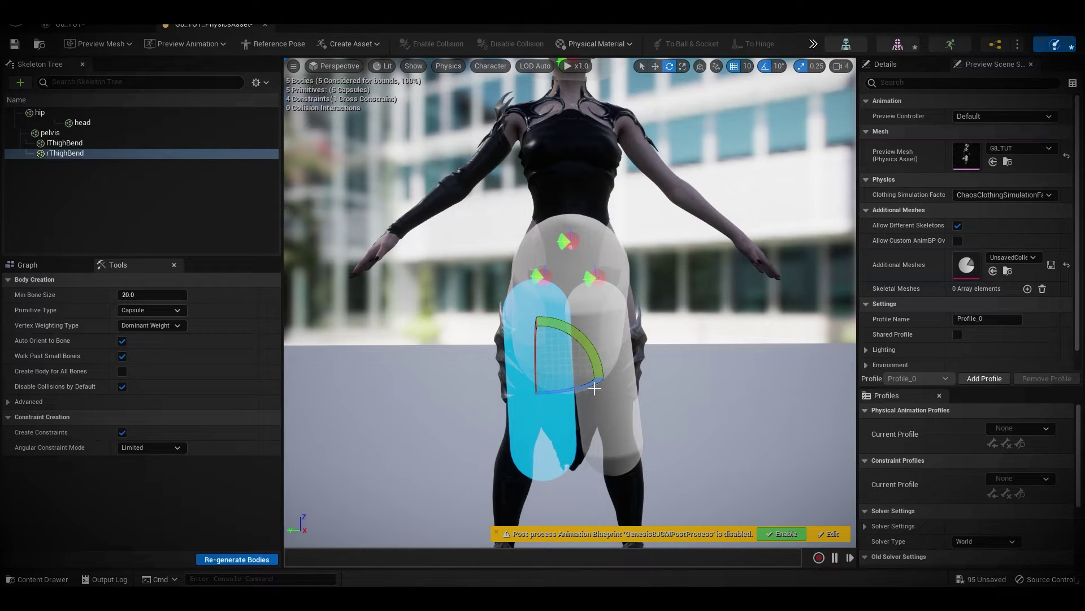
key(r)
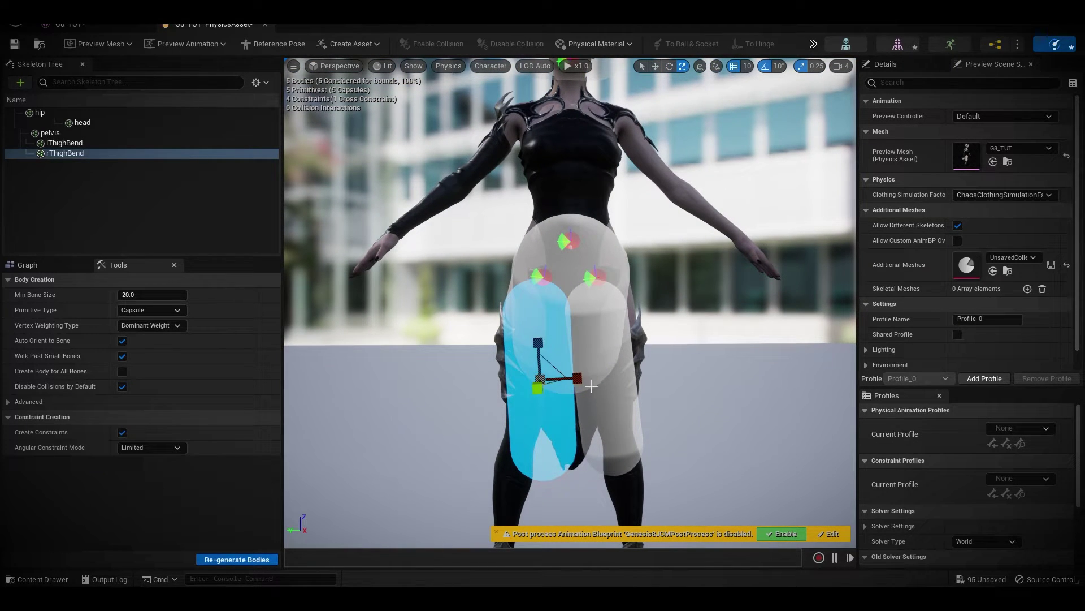
drag(577, 380, 568, 380)
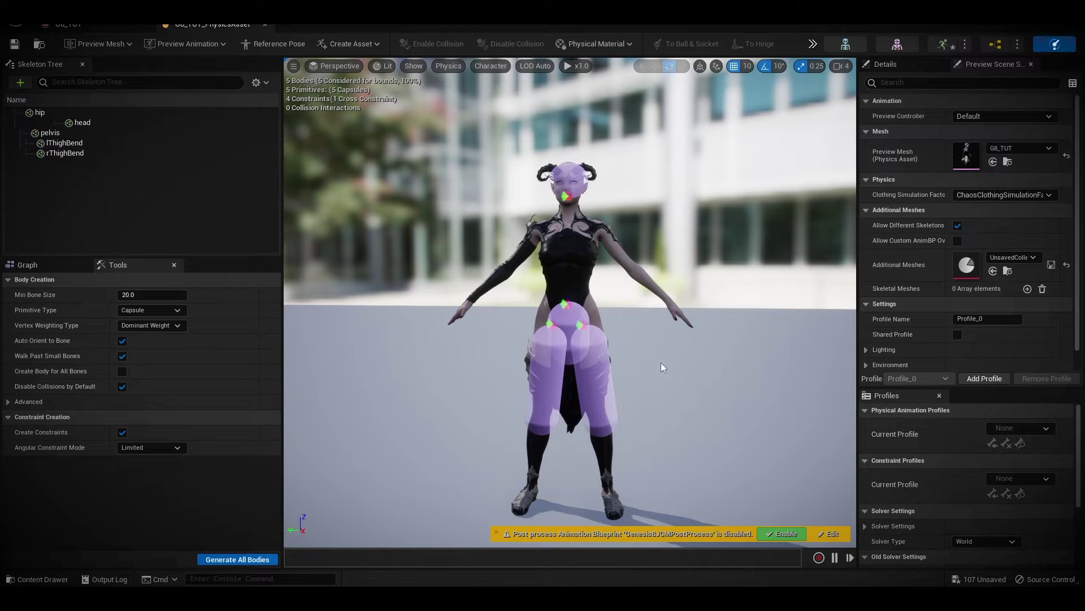
Set the Gravity Scale to 10 in the dress's ChaosClothConfig on the G8_TUT mesh and save the asset.
alt+drag(661, 363, 583, 363)
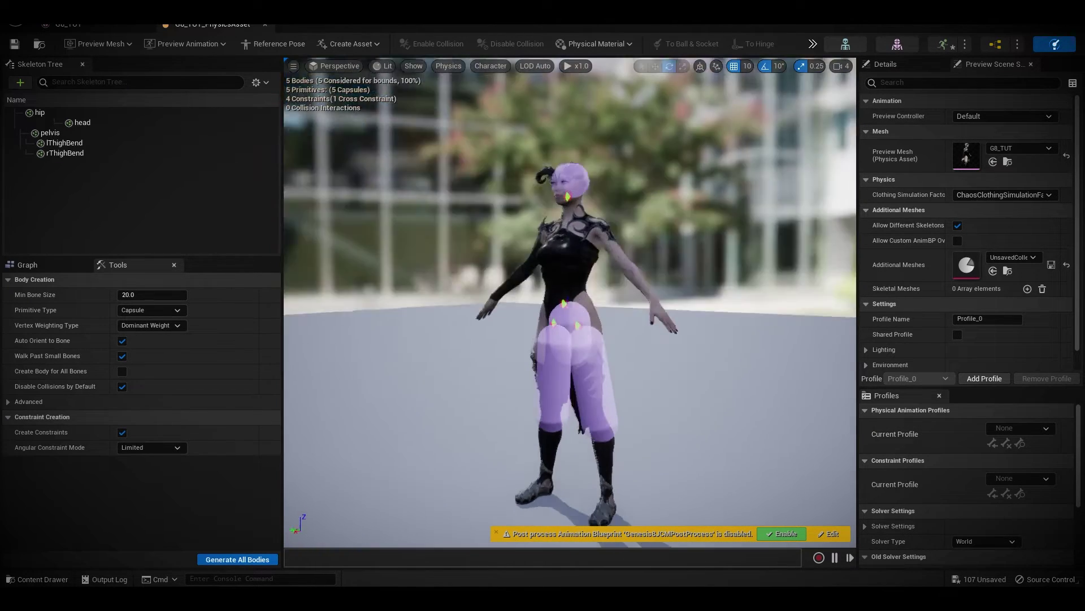
alt+drag(819, 369, 853, 371)
click(76, 25)
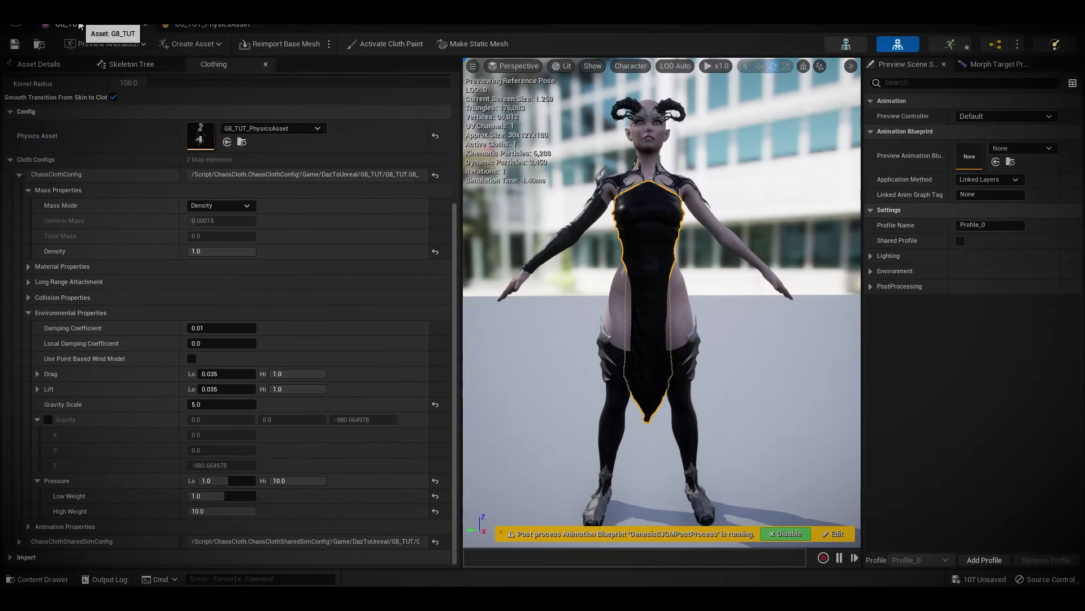
scroll(365, 317, up, 3)
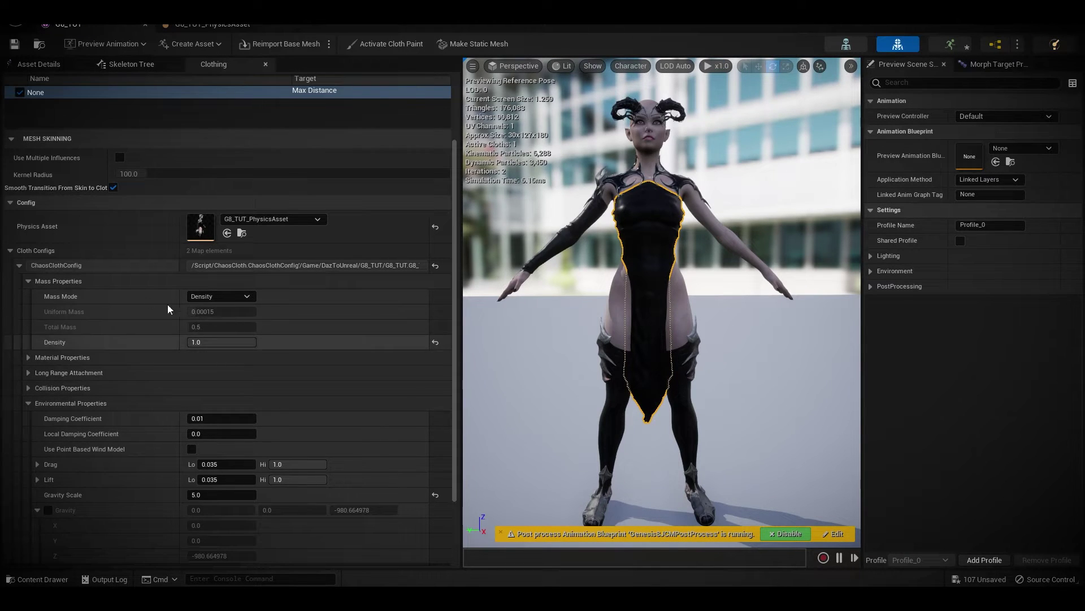
scroll(339, 396, down, 2)
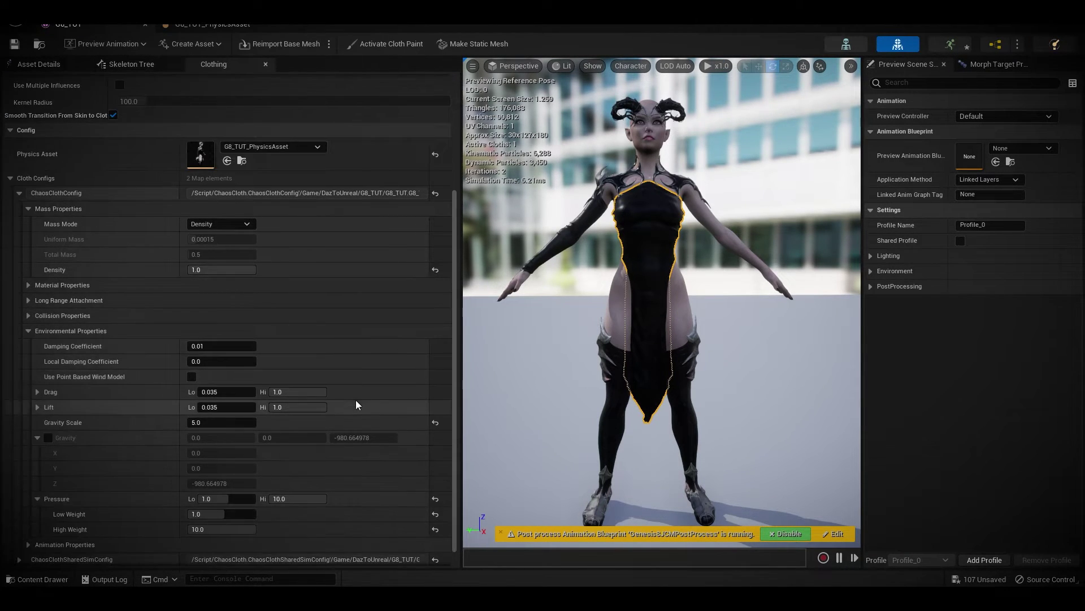
scroll(355, 401, down, 1)
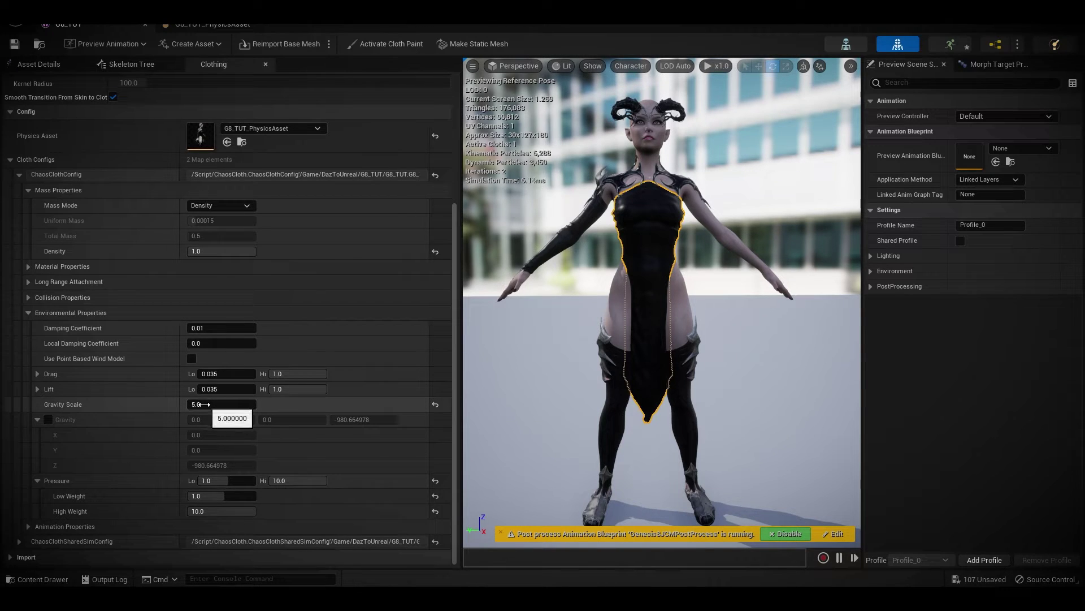
text(10)
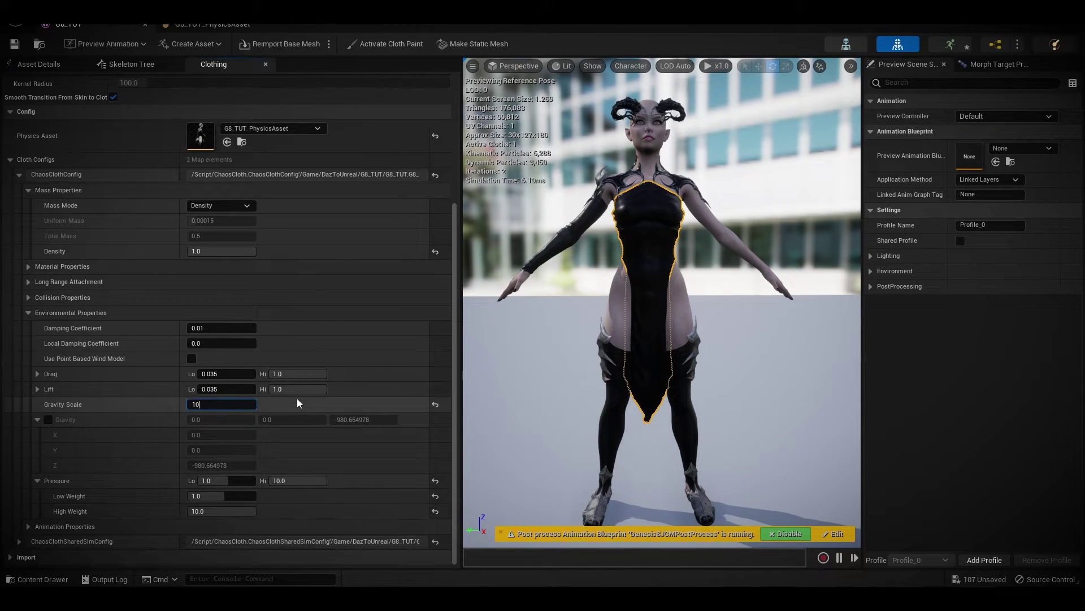
key(Return)
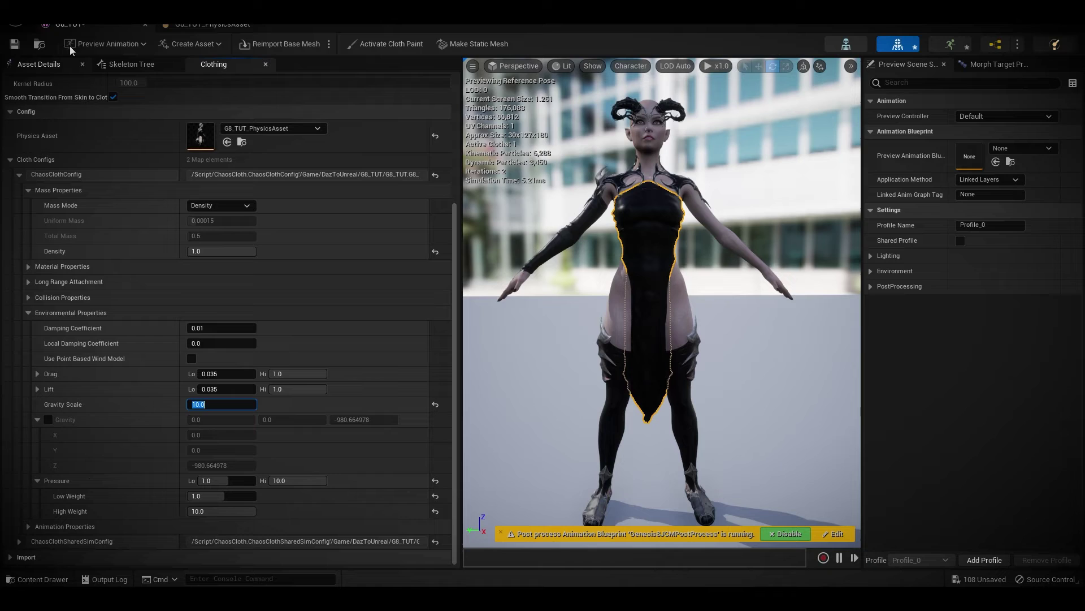
click(15, 48)
Close the mesh editor and play the level, running the character in several directions to test the dress's cloth motion, then stop playing.
click(147, 23)
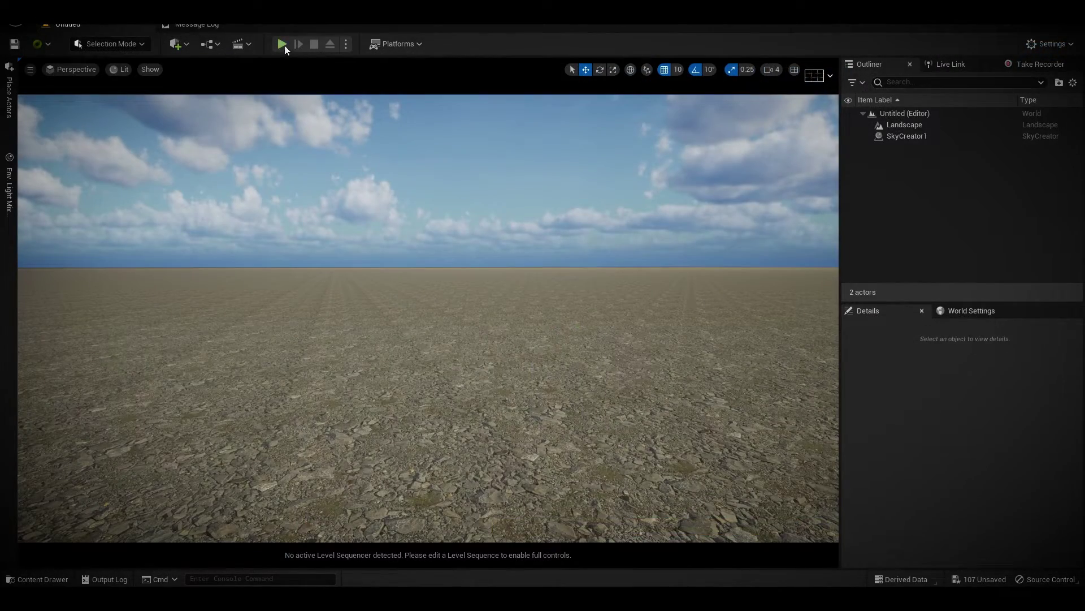
click(283, 45)
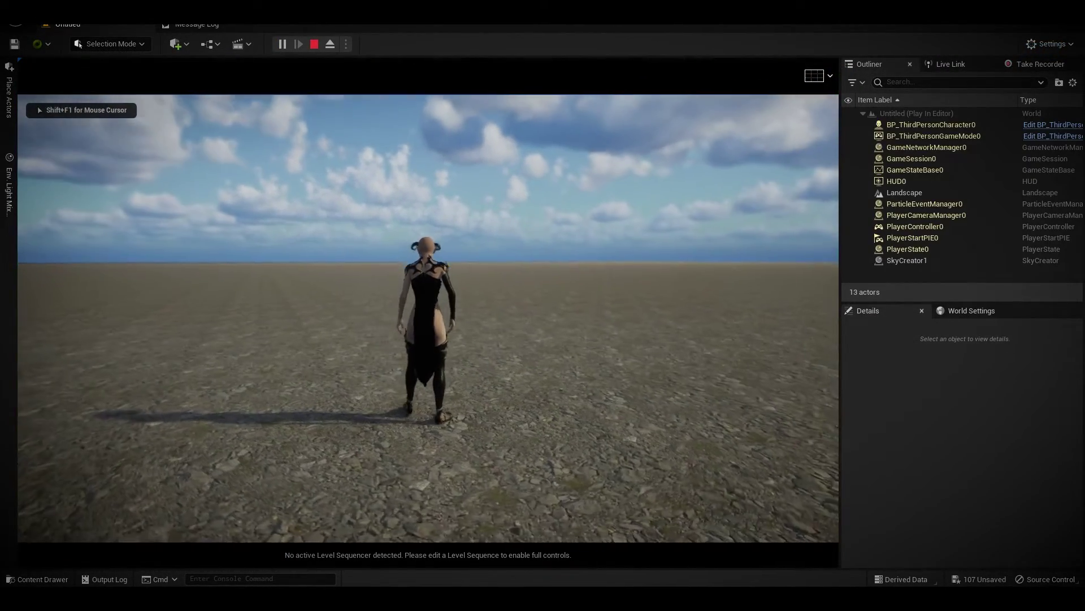
key(w)
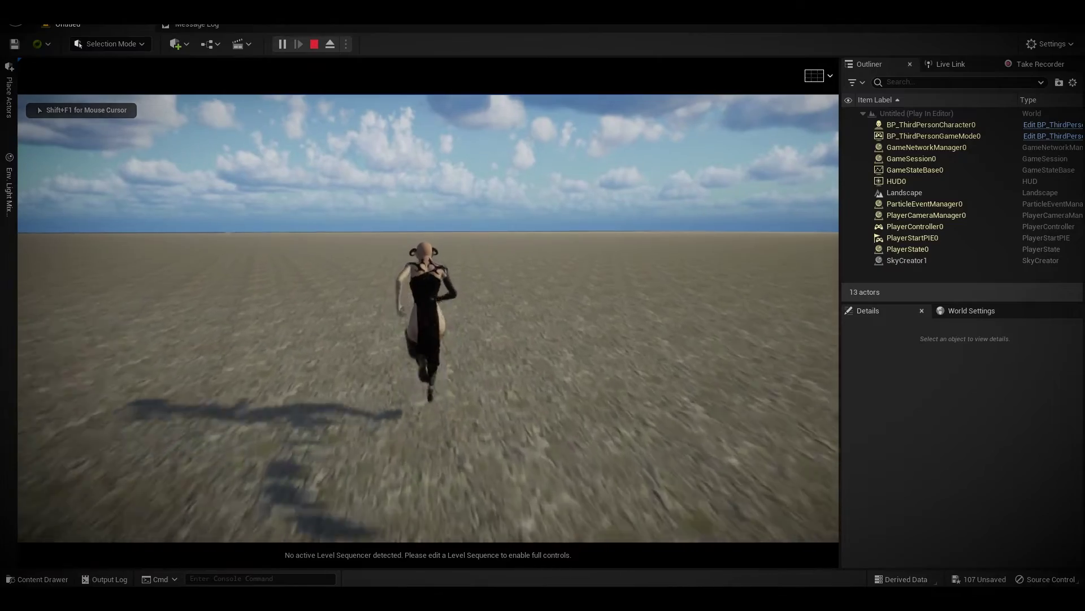
key(w)
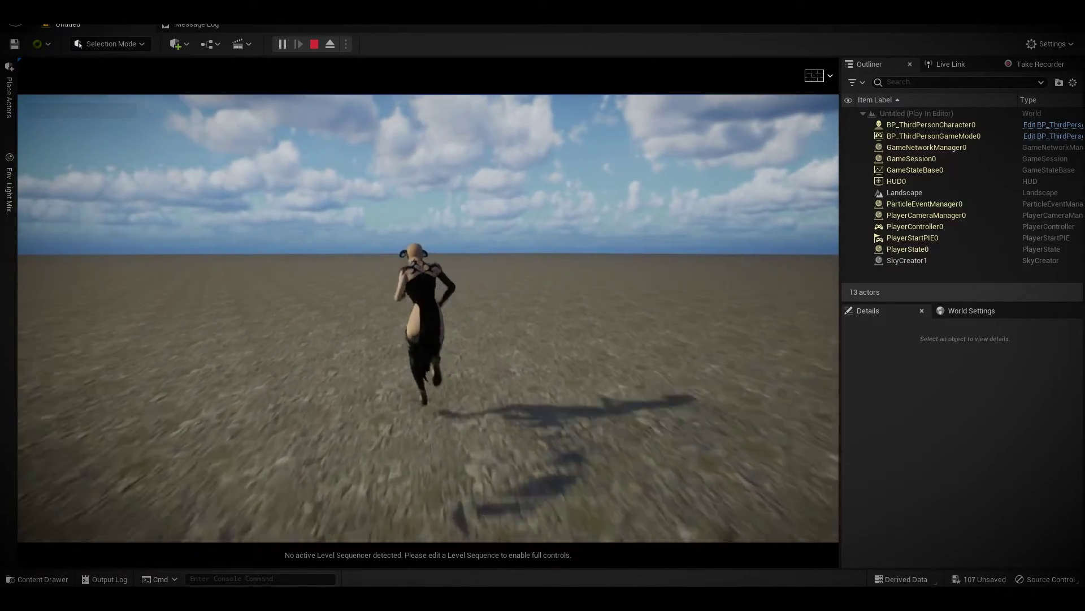
key(s)
key(w)
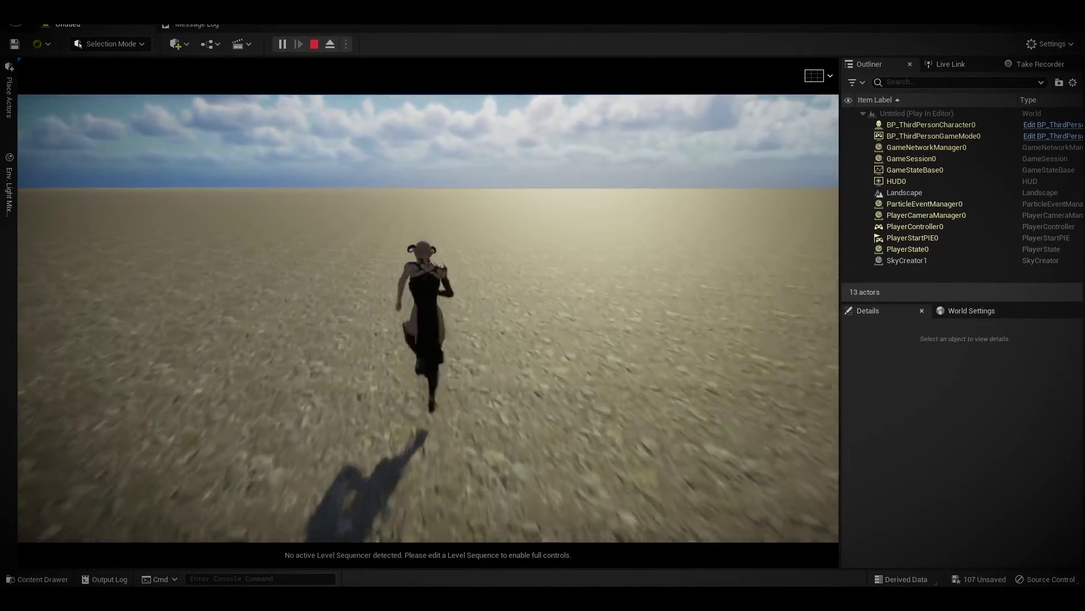
key(w)
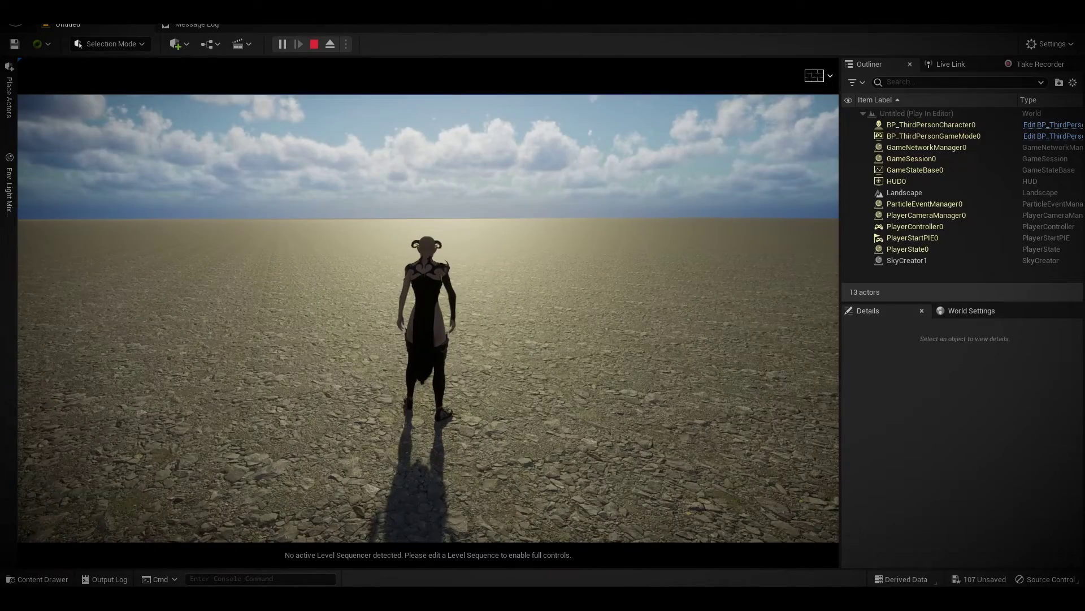
key(w)
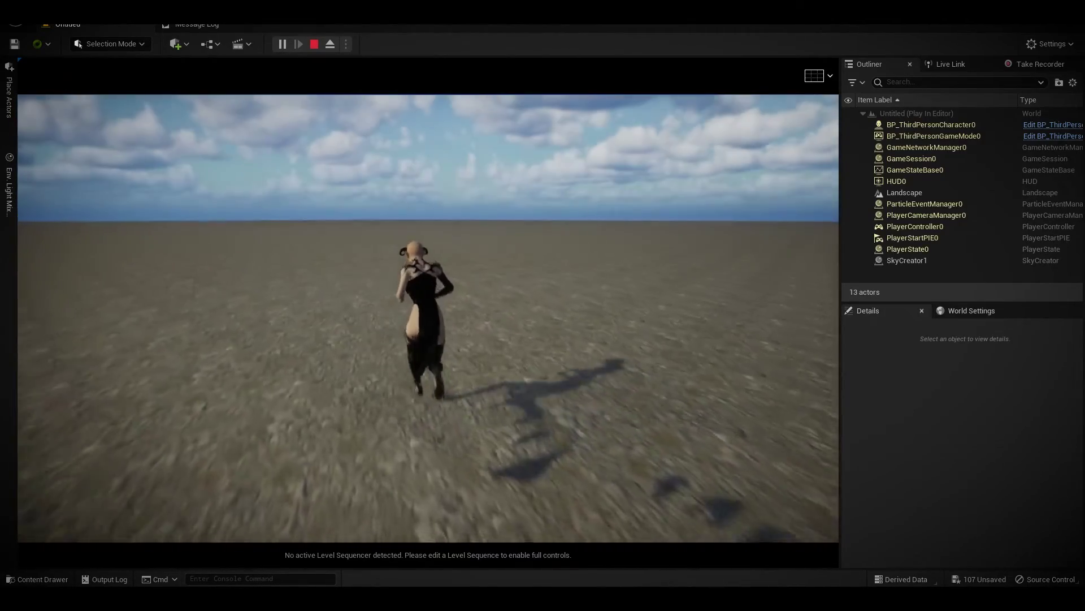
key(s)
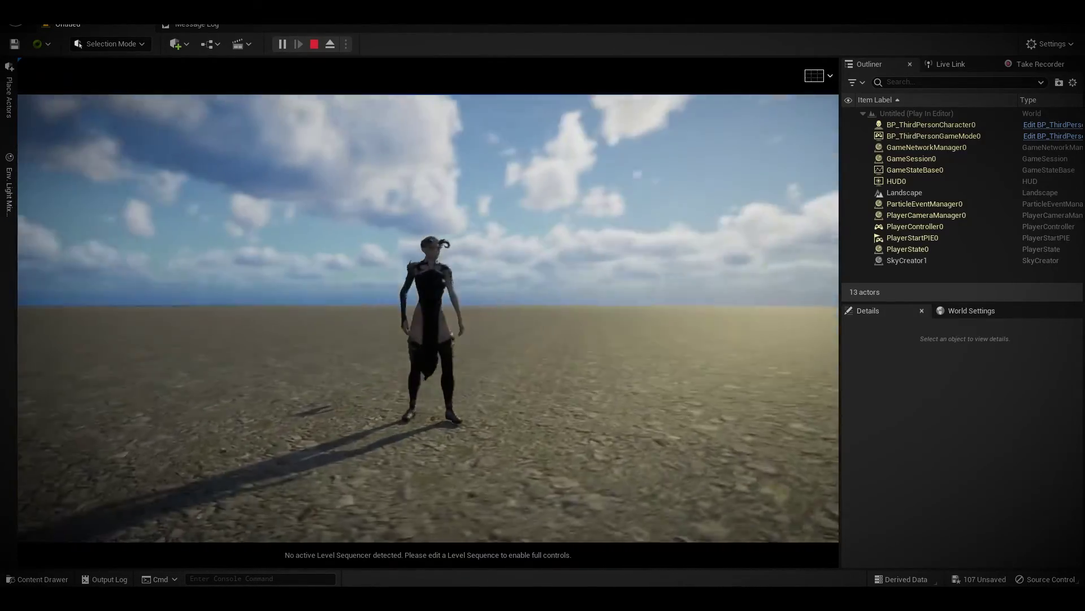
key(w)
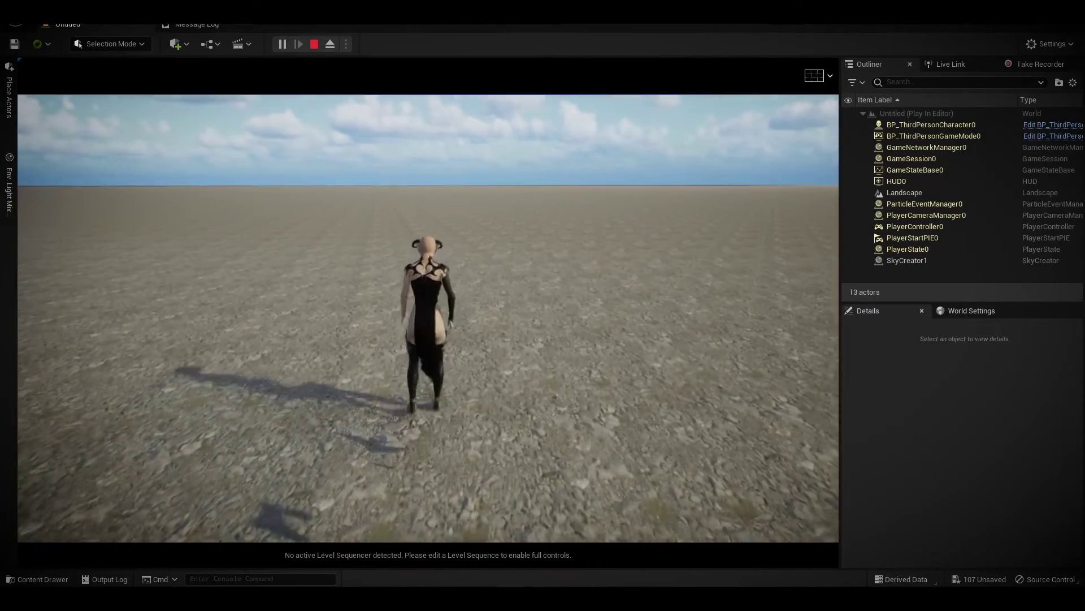
key(s)
key(Escape)
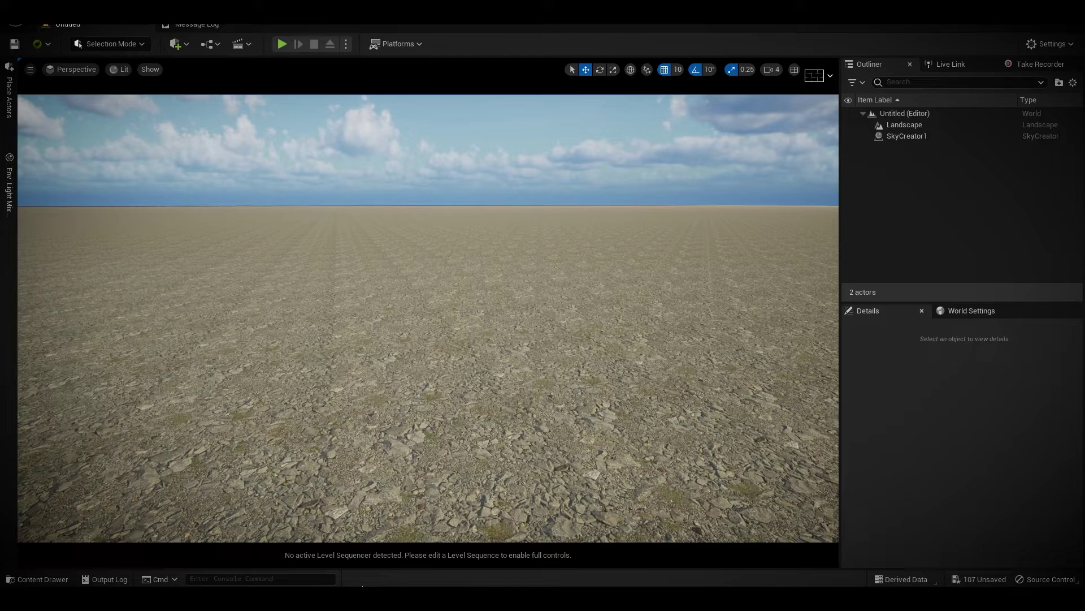
Reopen the G8_TUT skeletal mesh from the DazToUnreal/G8_TUT folder and open its G8_TUT_PhysicsAsset with the collision bodies in view.
click(35, 579)
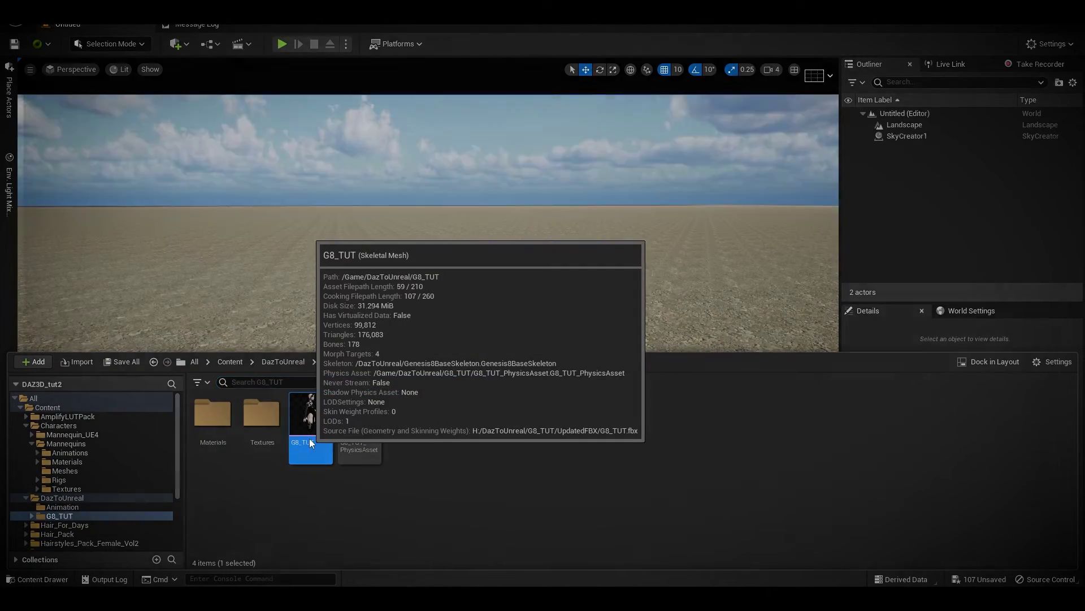
double_click(306, 439)
drag(746, 363, 665, 364)
drag(825, 378, 498, 378)
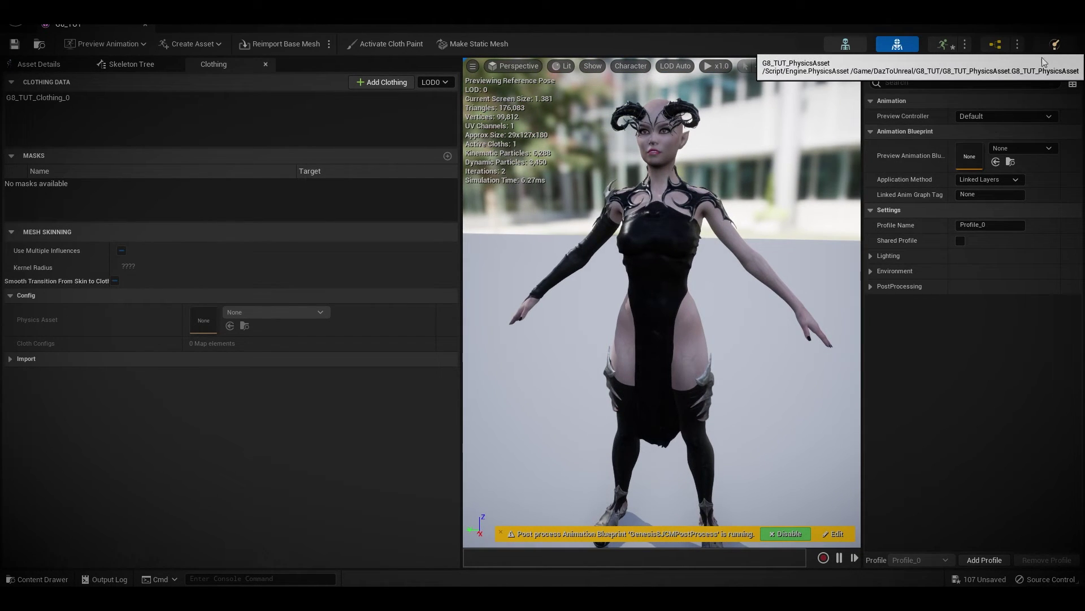
click(1054, 44)
drag(695, 278, 719, 351)
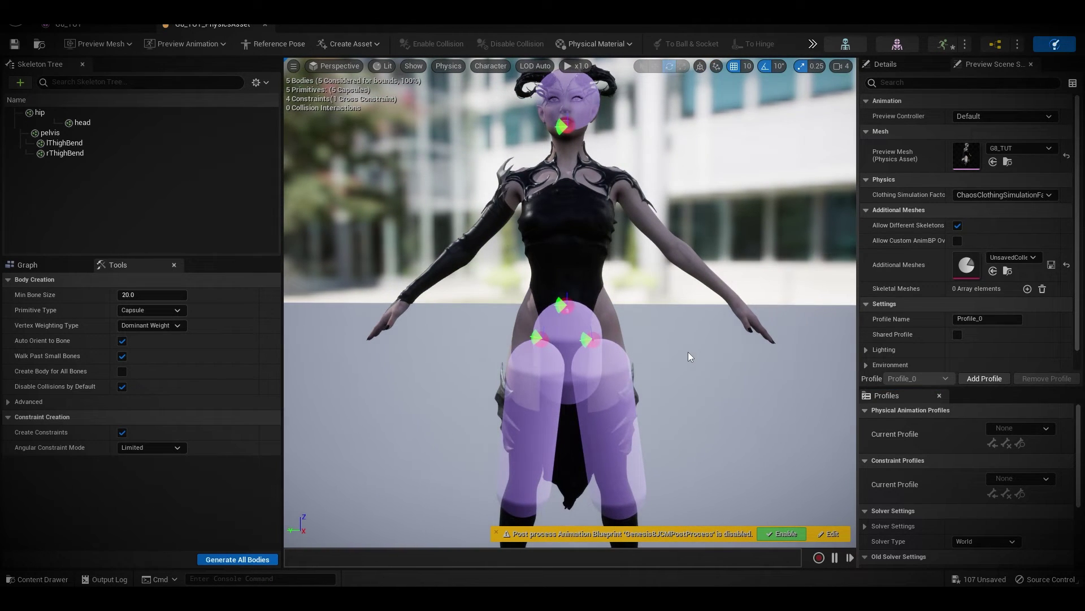
mouse_move(657, 367)
alt+mouse_down()
mouse_move(752, 374)
mouse_move(667, 385)
mouse_move(667, 366)
alt+mouse_up()
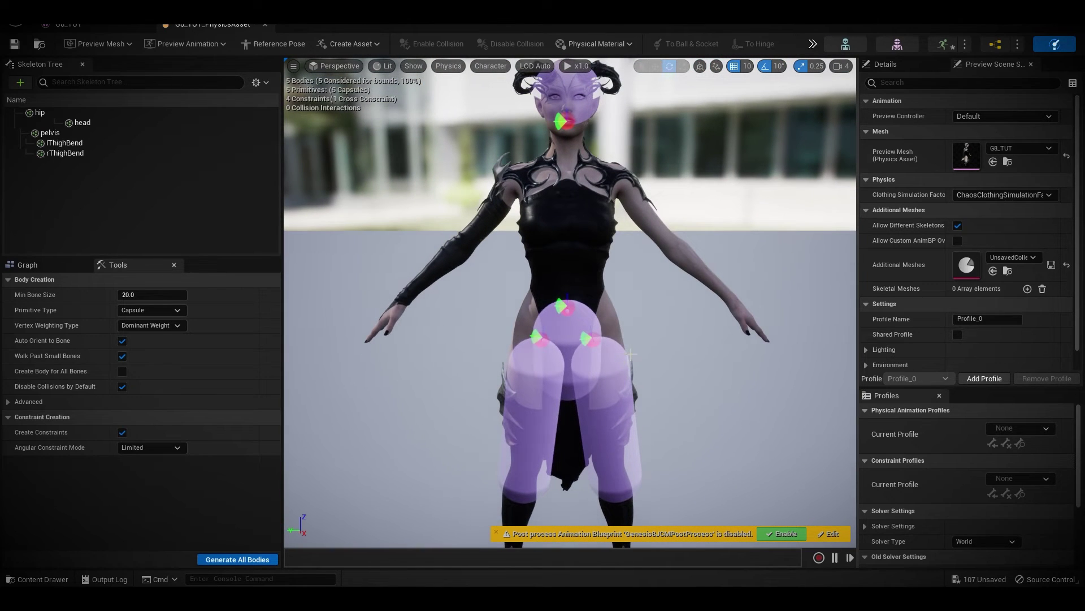